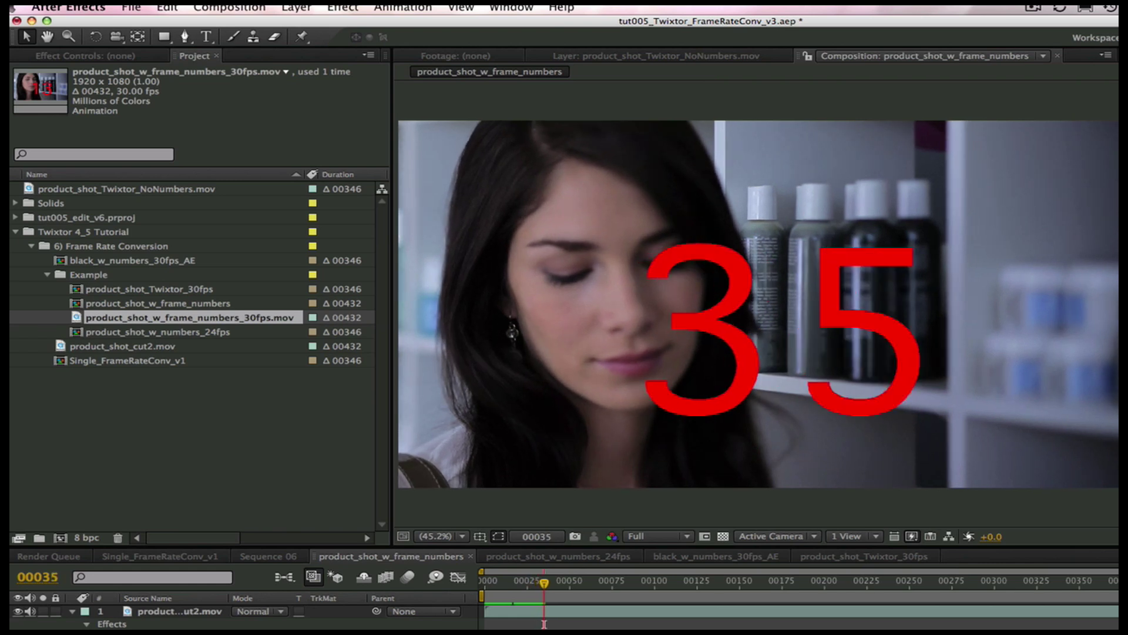
# Build a comp from the frame-numbered 30 fps .mov and change its frame rate to 24.
pyautogui.click(466, 544)
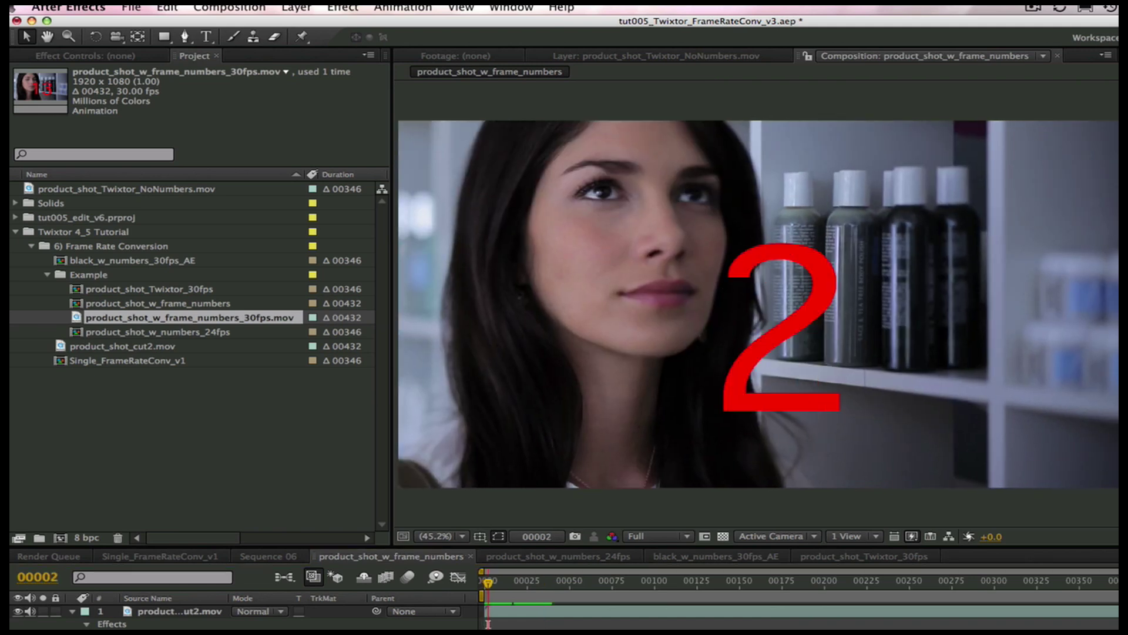
pyautogui.moveTo(65, 318); pyautogui.dragTo(59, 537)
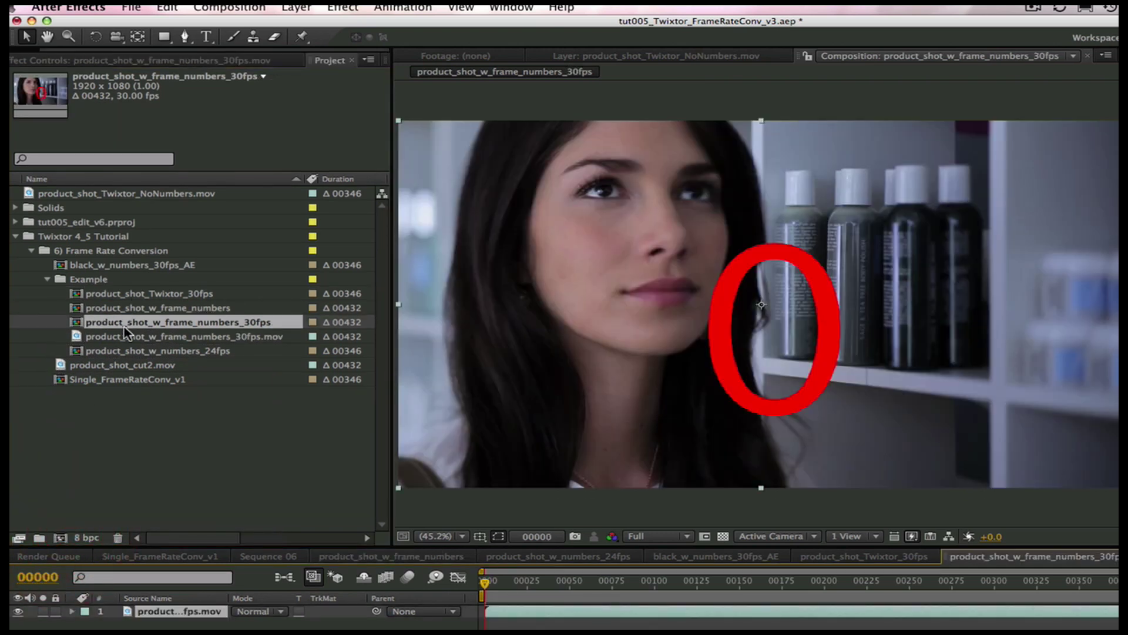
pyautogui.rightClick(91, 318)
pyautogui.click(118, 325)
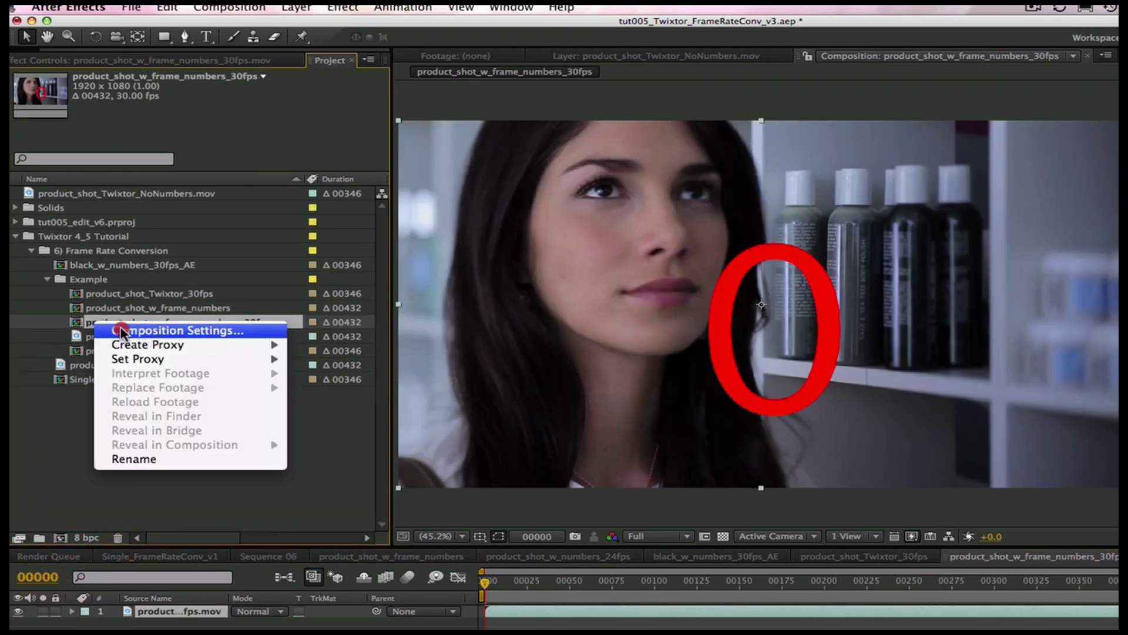
pyautogui.doubleClick(670, 377)
pyautogui.write('24')
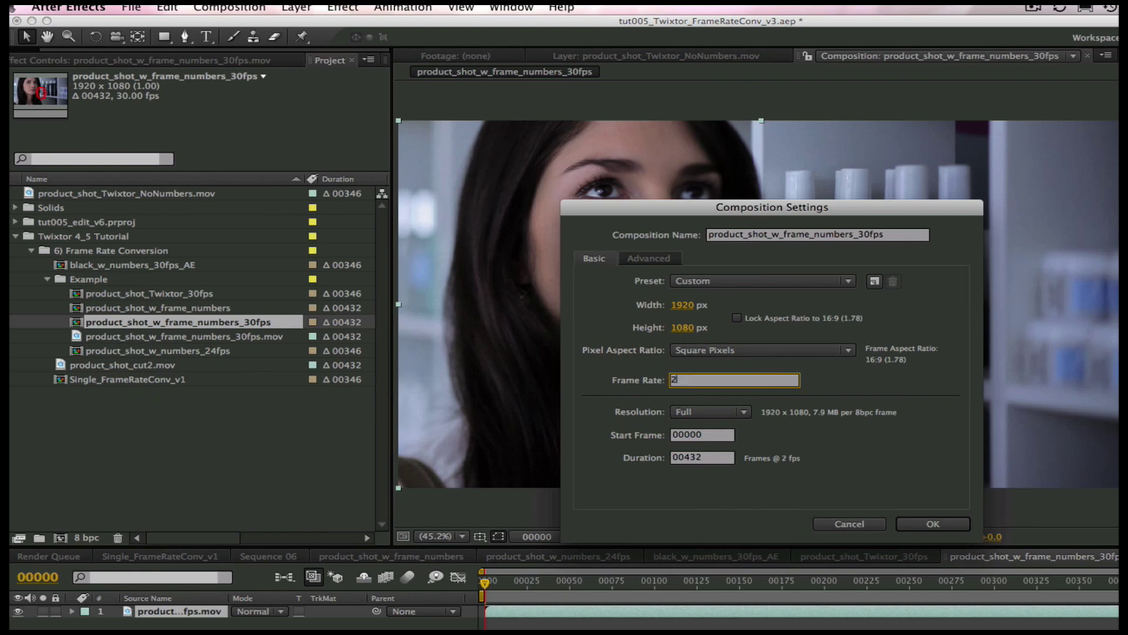
pyautogui.click(949, 524)
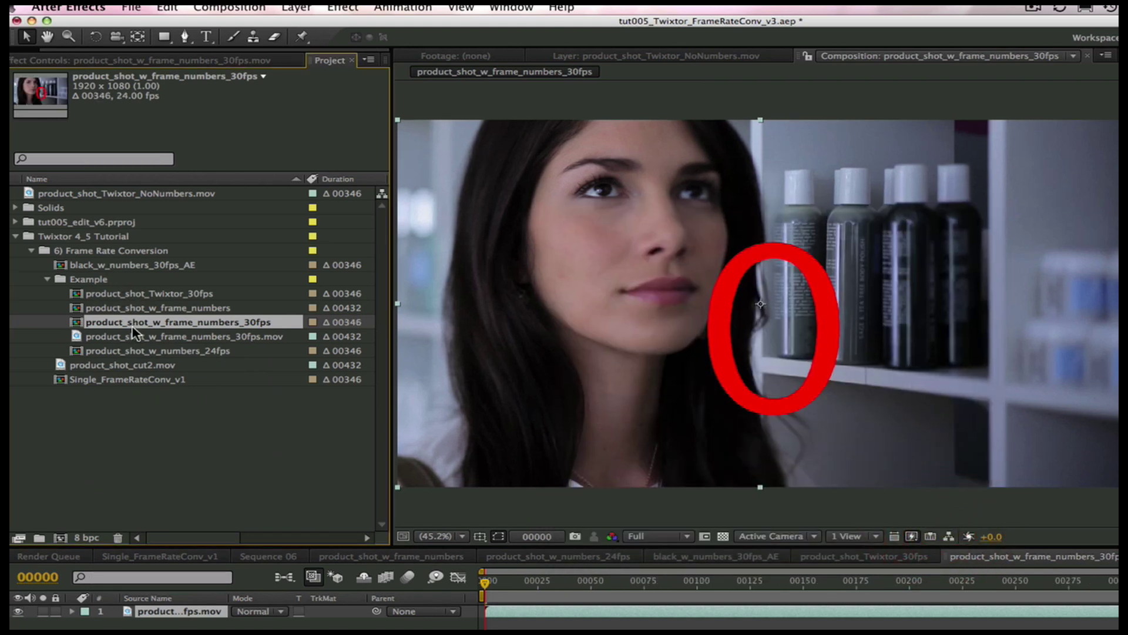
# Play the product_shot_w_numbers_24fps comp to see its source frame numbers skip.
pyautogui.doubleClick(129, 352)
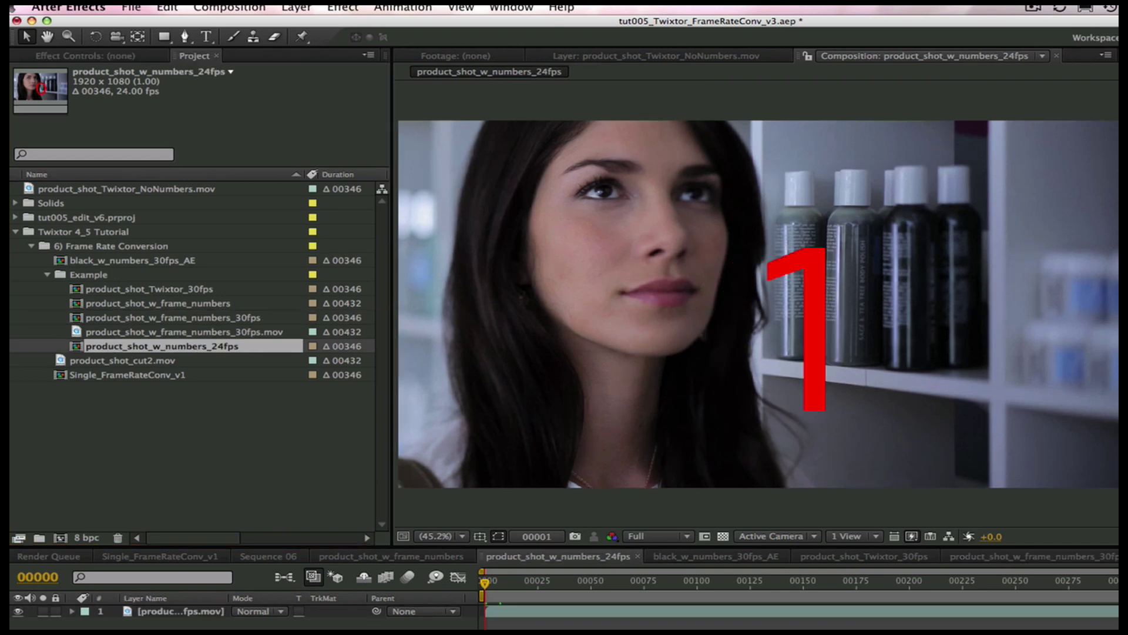
pyautogui.press('space')
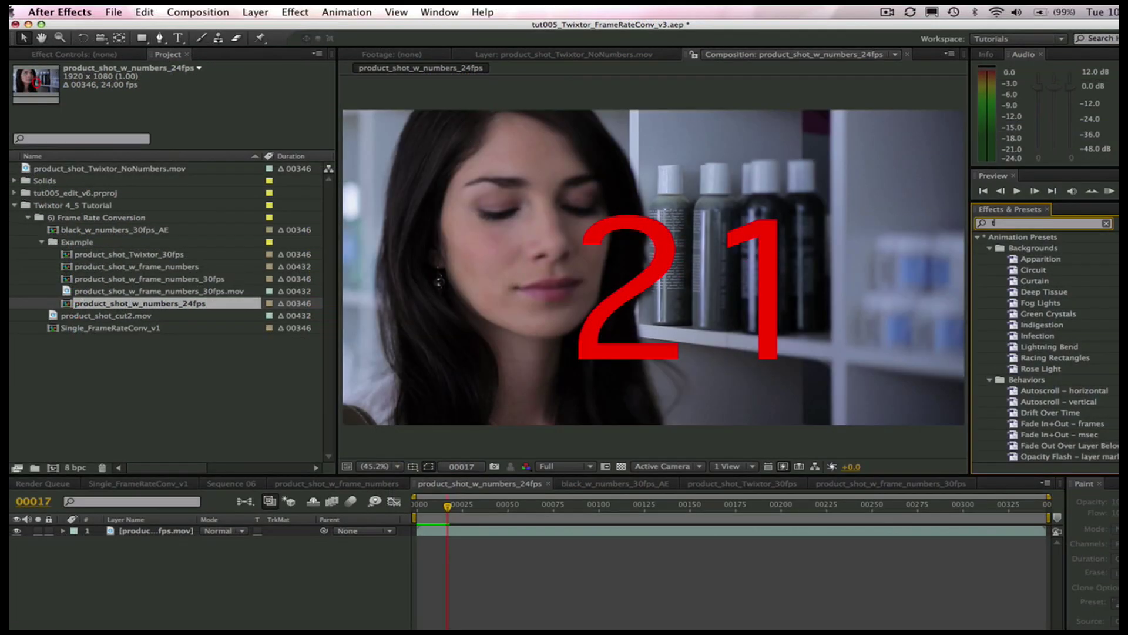
# Apply Twixtor 4.5, found by searching 'twix', to the clip with input frame rate 29.97.
pyautogui.write('w')
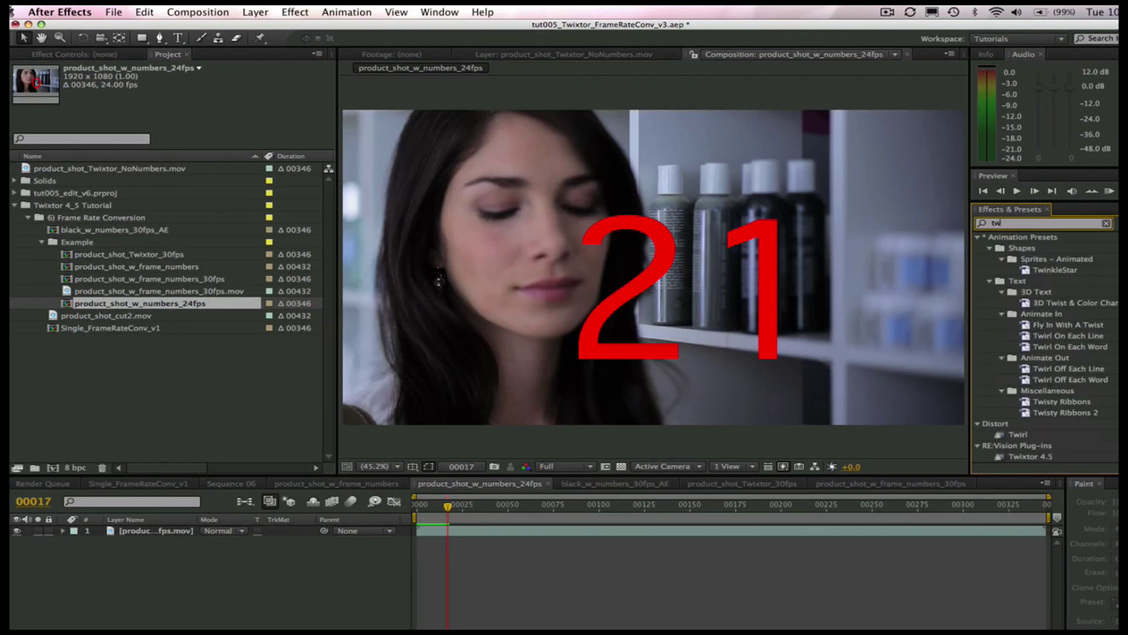
pyautogui.write('ix')
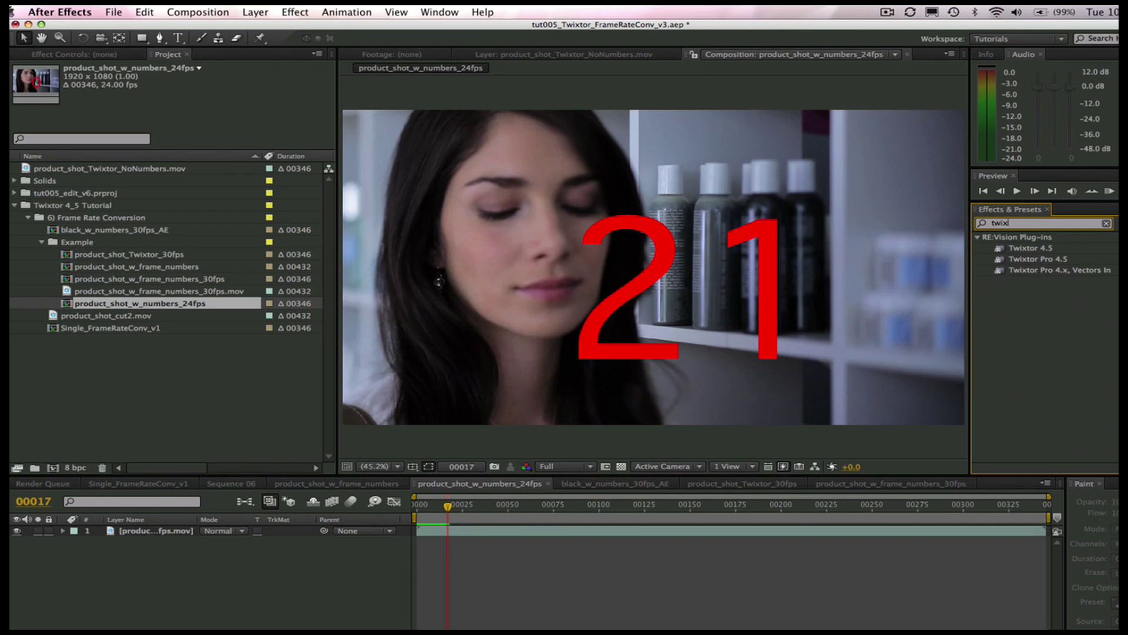
pyautogui.click(1033, 248)
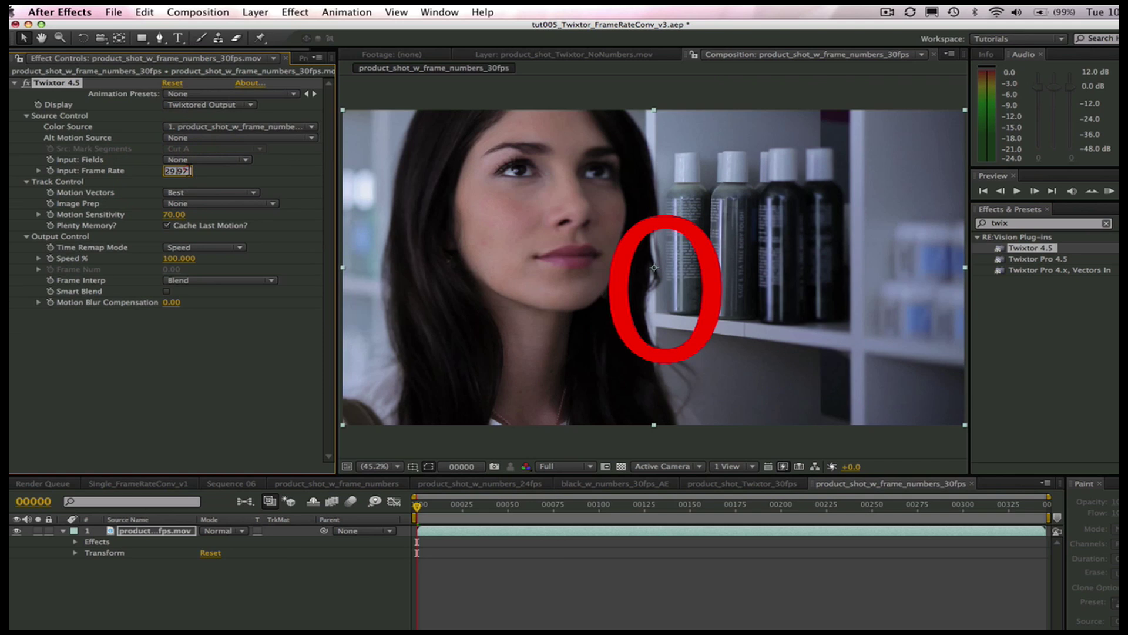
pyautogui.click(109, 174)
# Check the product_shot_w_frame_numbers_30fps comp settings and keep the frame rate at 24 fps.
pyautogui.rightClick(130, 286)
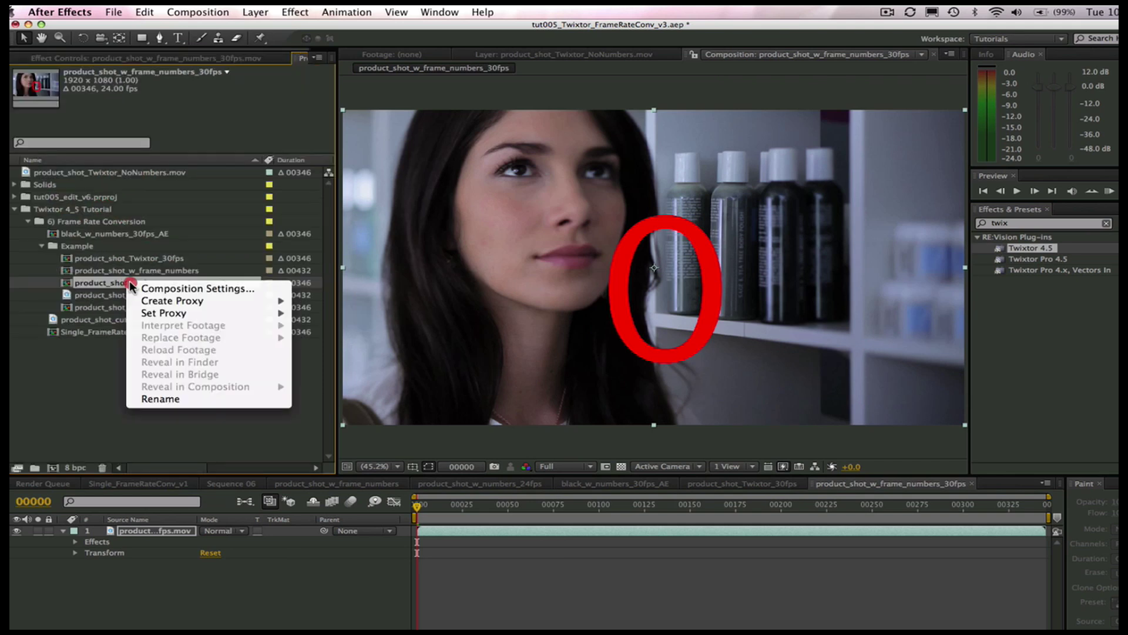
pyautogui.click(158, 288)
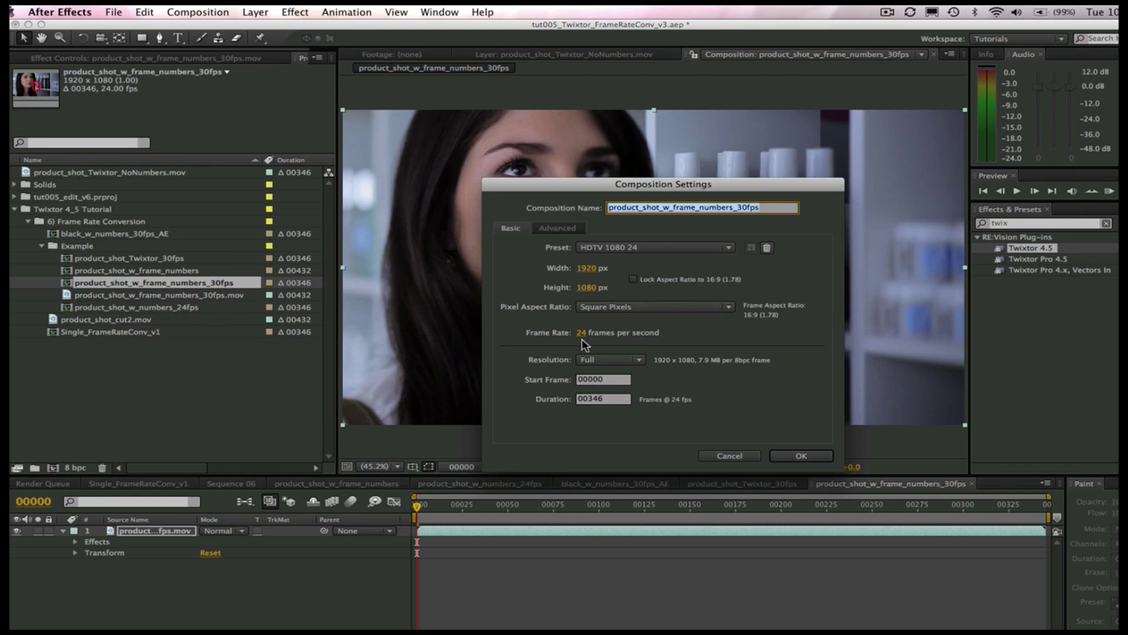
pyautogui.click(810, 457)
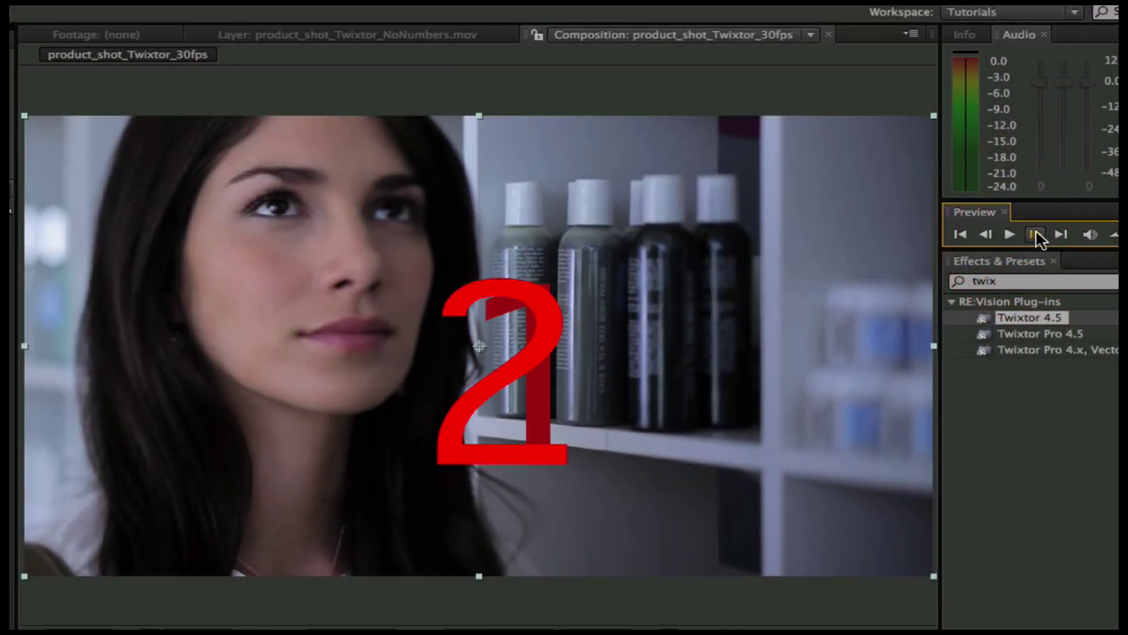
# Step forward twelve frames one at a time to look for blended frame numbers.
pyautogui.click(1036, 234)
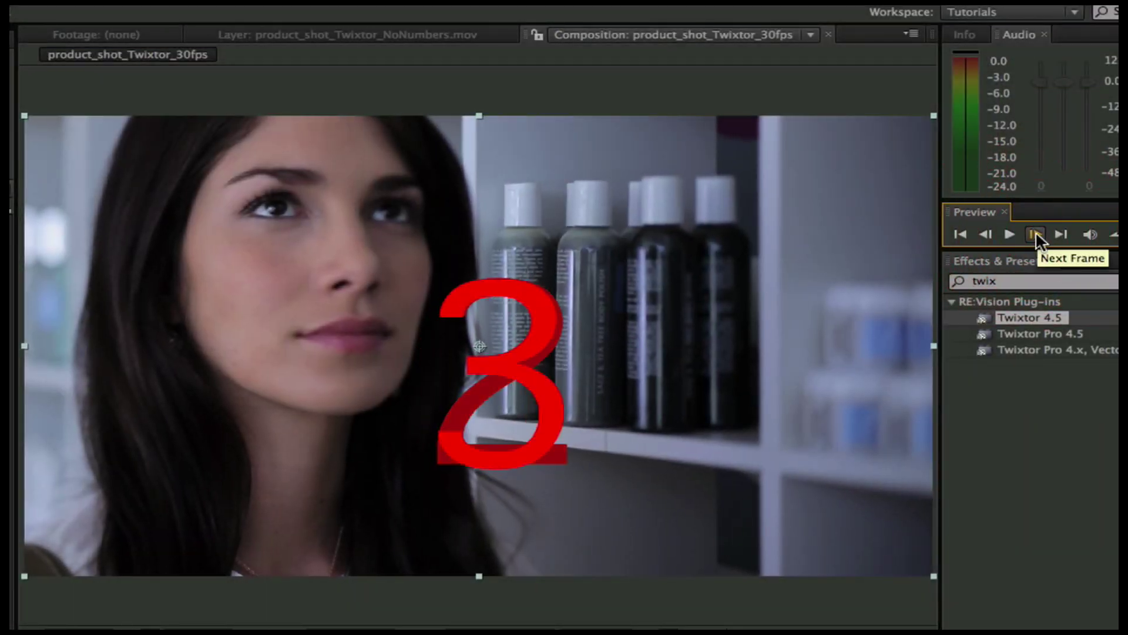
pyautogui.click(1037, 233)
pyautogui.click(1038, 234)
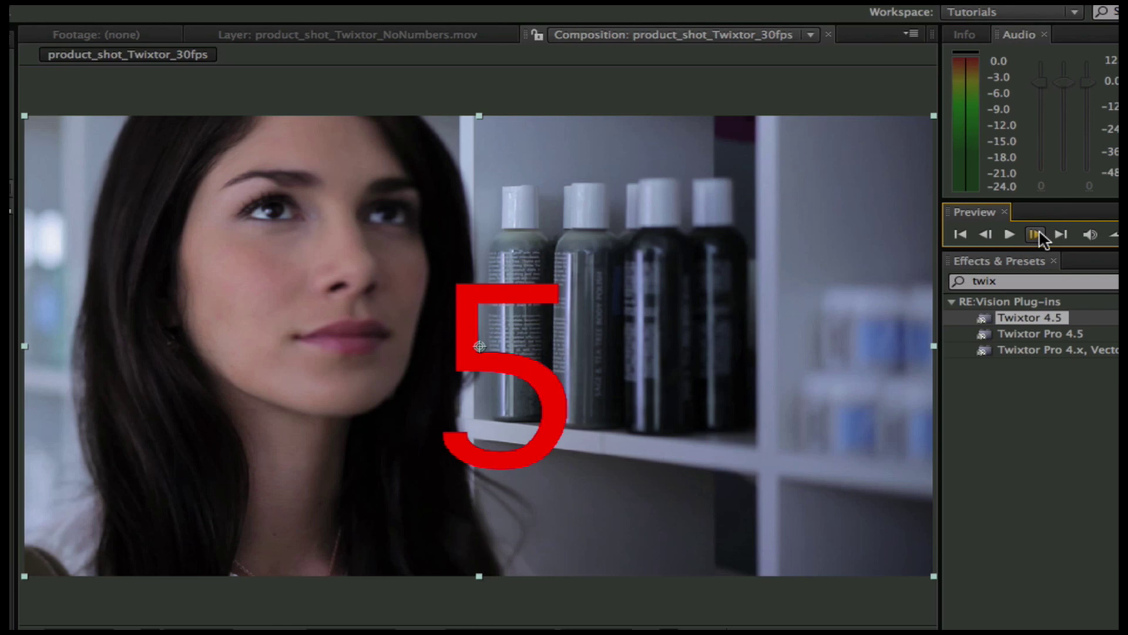
pyautogui.click(1037, 234)
pyautogui.click(1037, 234)
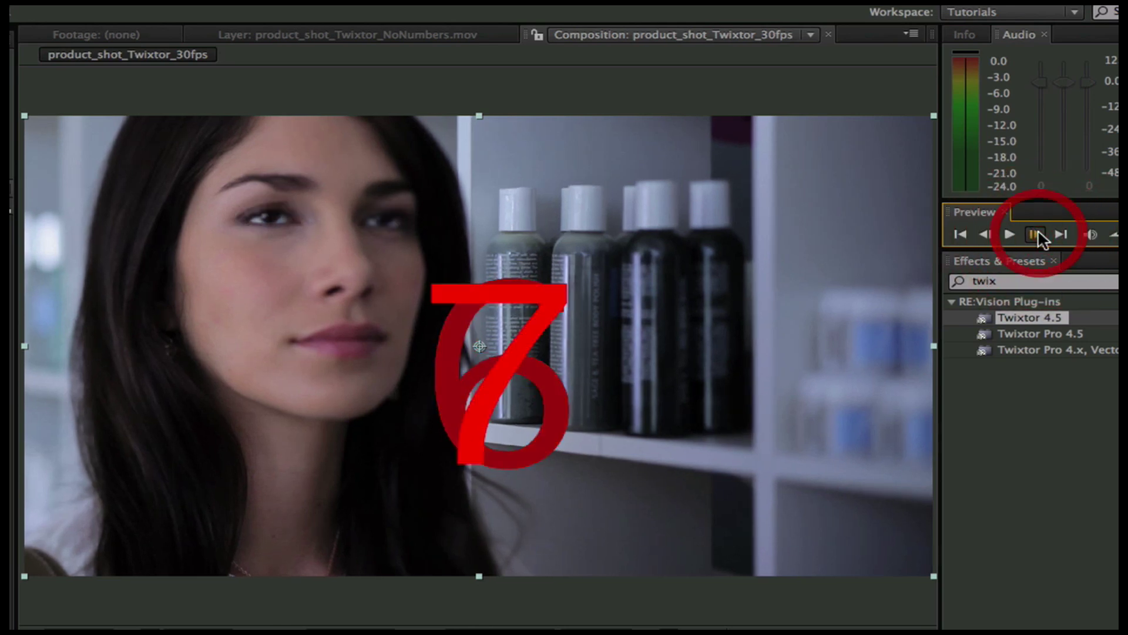
pyautogui.click(1036, 234)
pyautogui.click(1036, 234)
pyautogui.click(1036, 234)
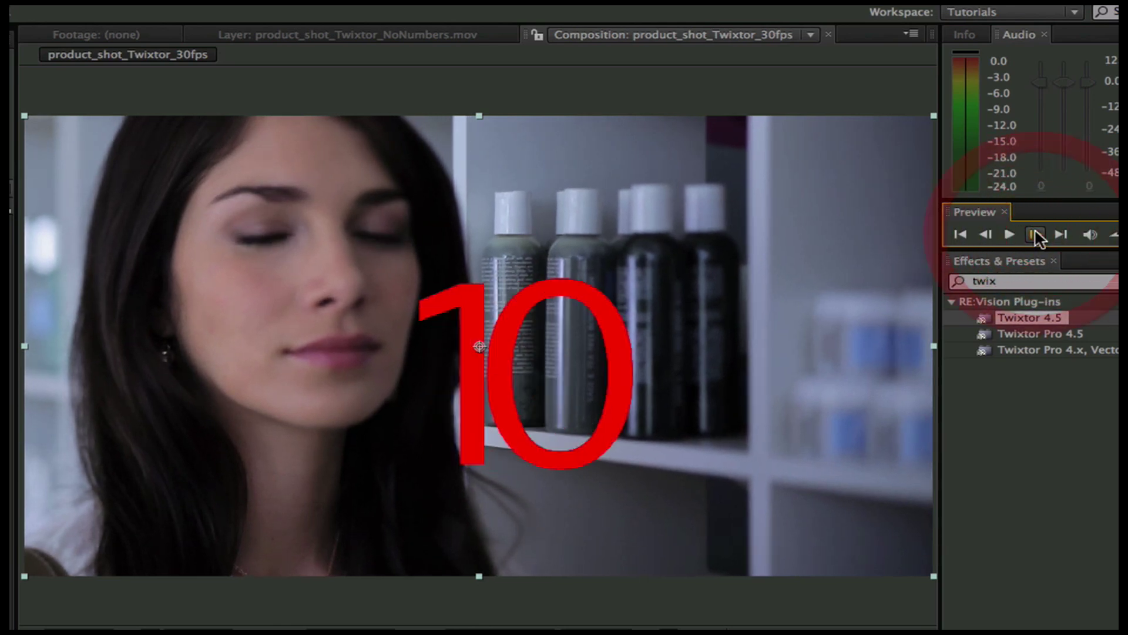
pyautogui.click(1037, 234)
pyautogui.click(1037, 234)
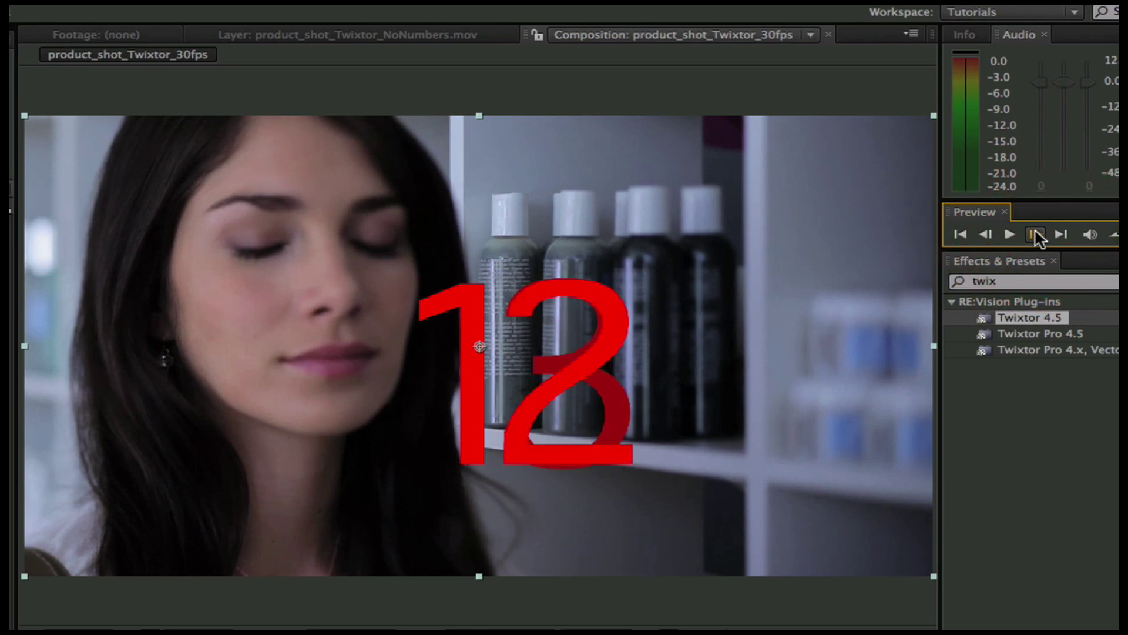
pyautogui.click(1037, 234)
pyautogui.click(1037, 234)
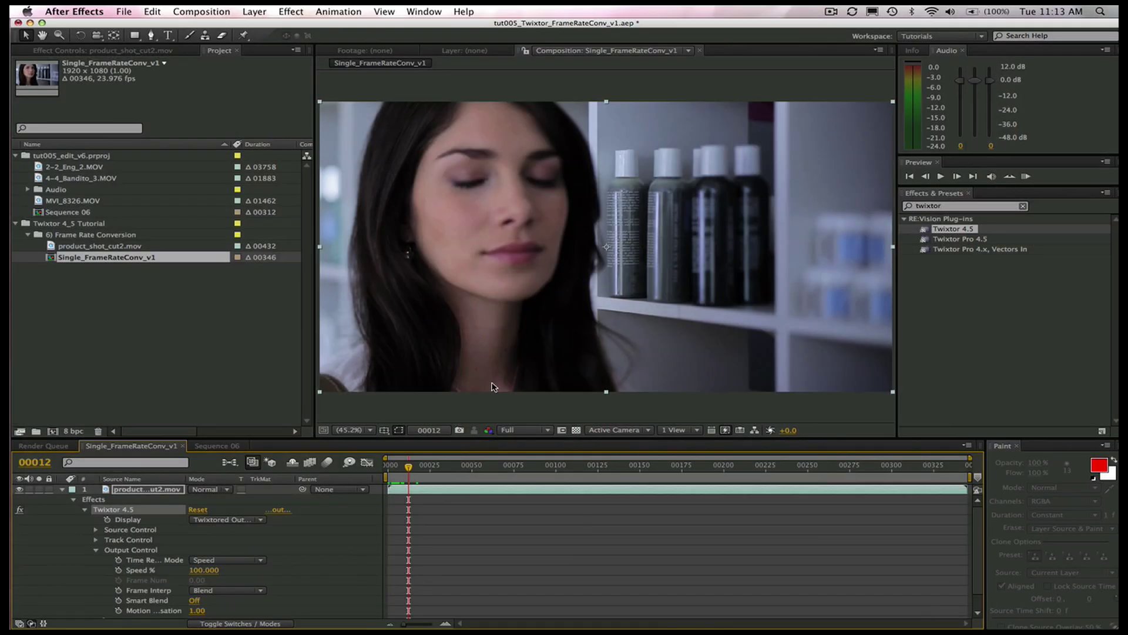
# Go back to frame 6, then build a product_shot_cut2 comp from product_shot_cut2.mov.
pyautogui.click(399, 478)
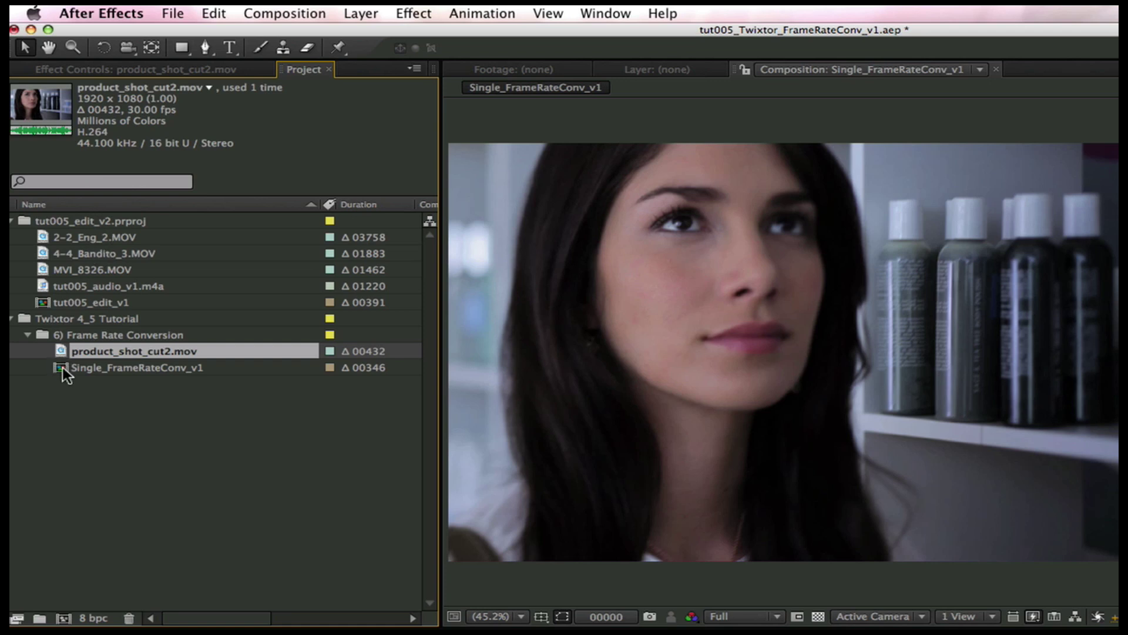
pyautogui.moveTo(63, 367); pyautogui.dragTo(63, 607)
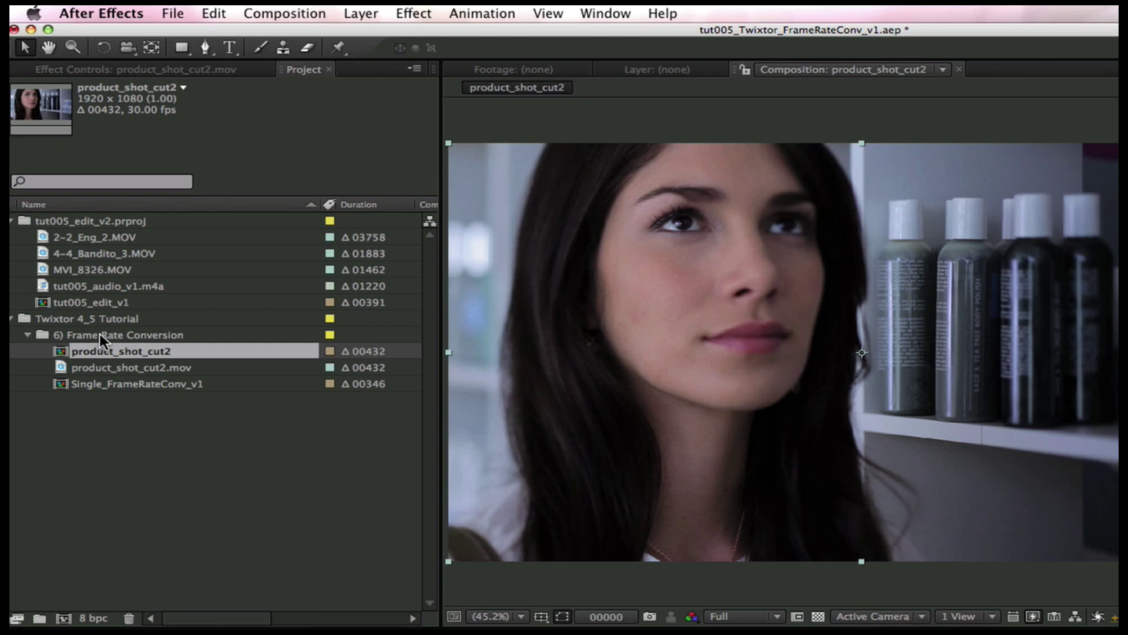
# Enter 24 as the frame rate in product_shot_cut2's Composition Settings.
pyautogui.rightClick(118, 350)
pyautogui.click(188, 356)
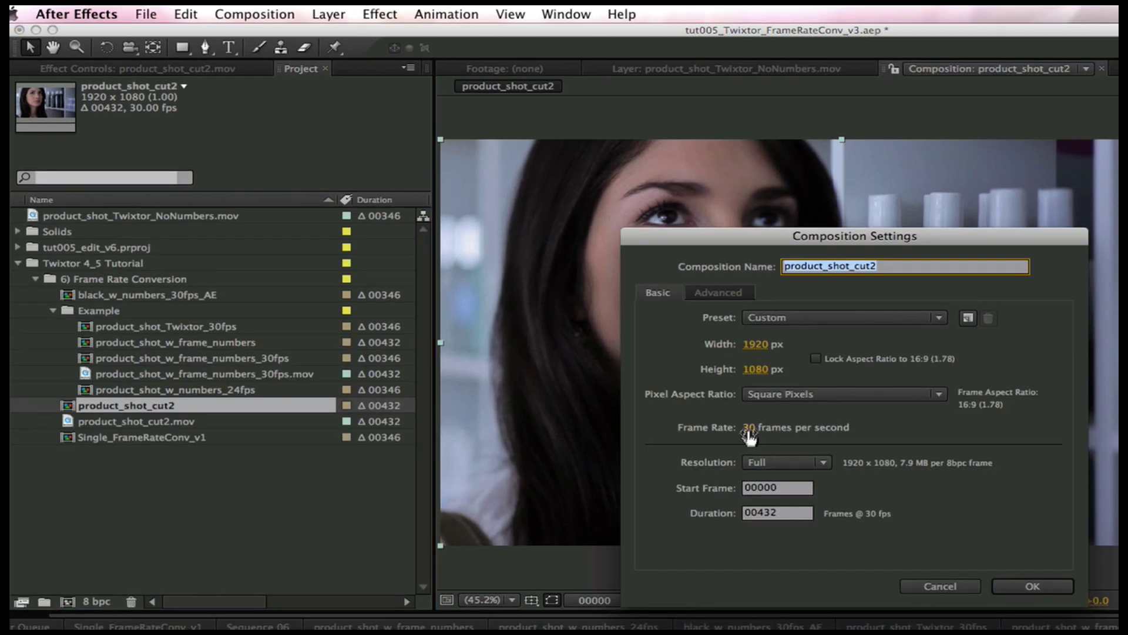
pyautogui.click(748, 429)
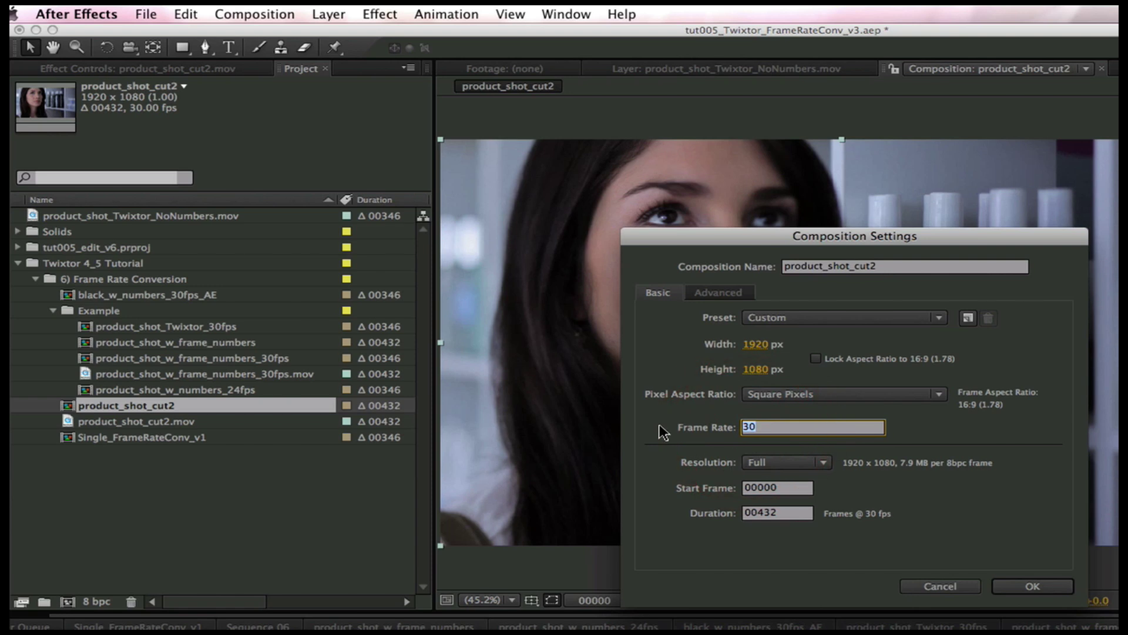
pyautogui.write('24')
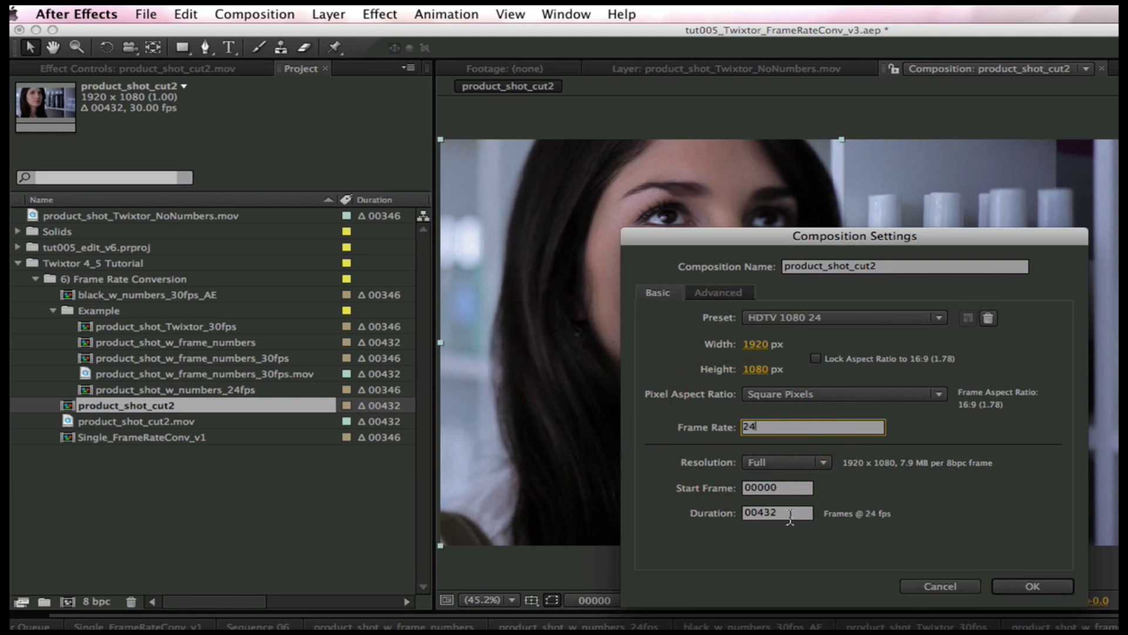
# Confirm the 24 fps comp settings and apply Twixtor 4.5 to product_shot_cut2.mov.
pyautogui.click(1042, 586)
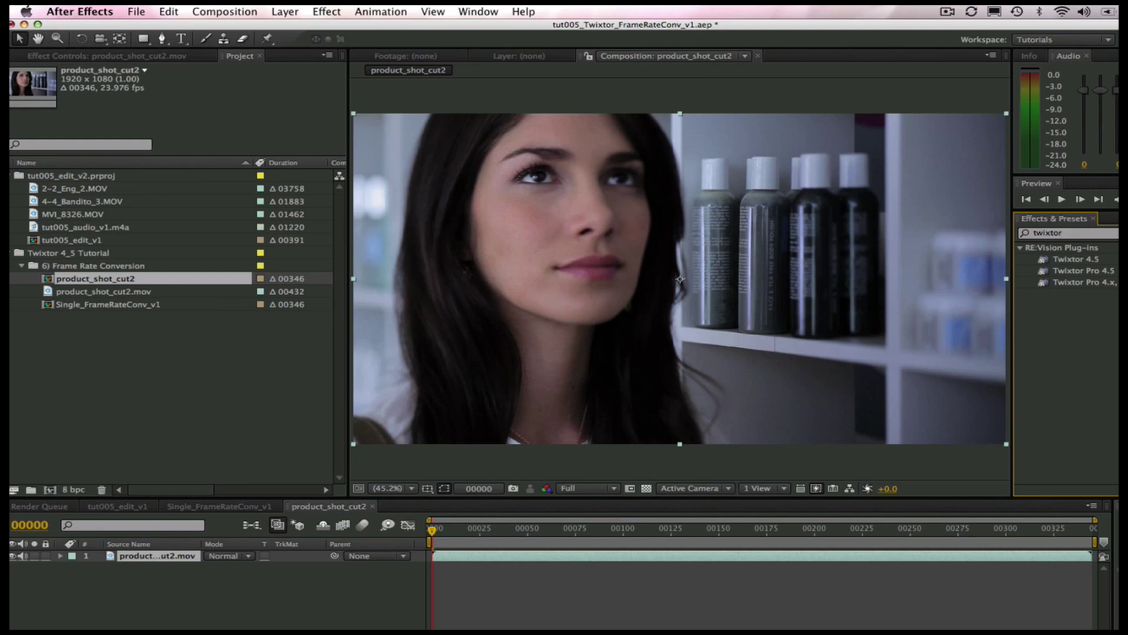
pyautogui.doubleClick(1048, 260)
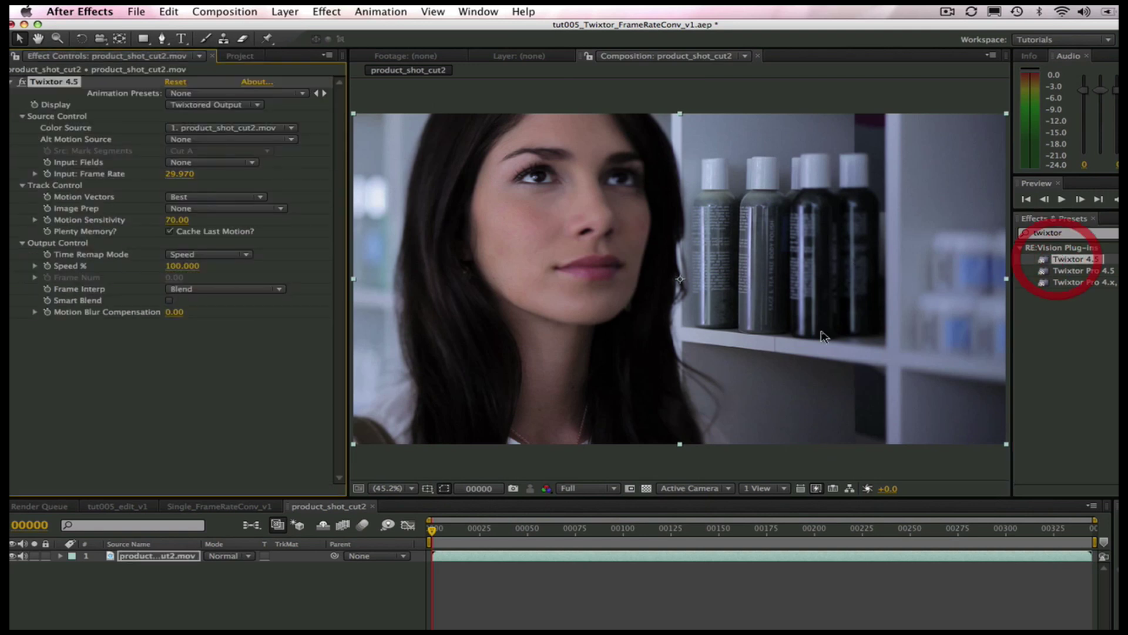
# Set Twixtor's Input: Frame Rate to 30 on the clip layer.
pyautogui.click(62, 556)
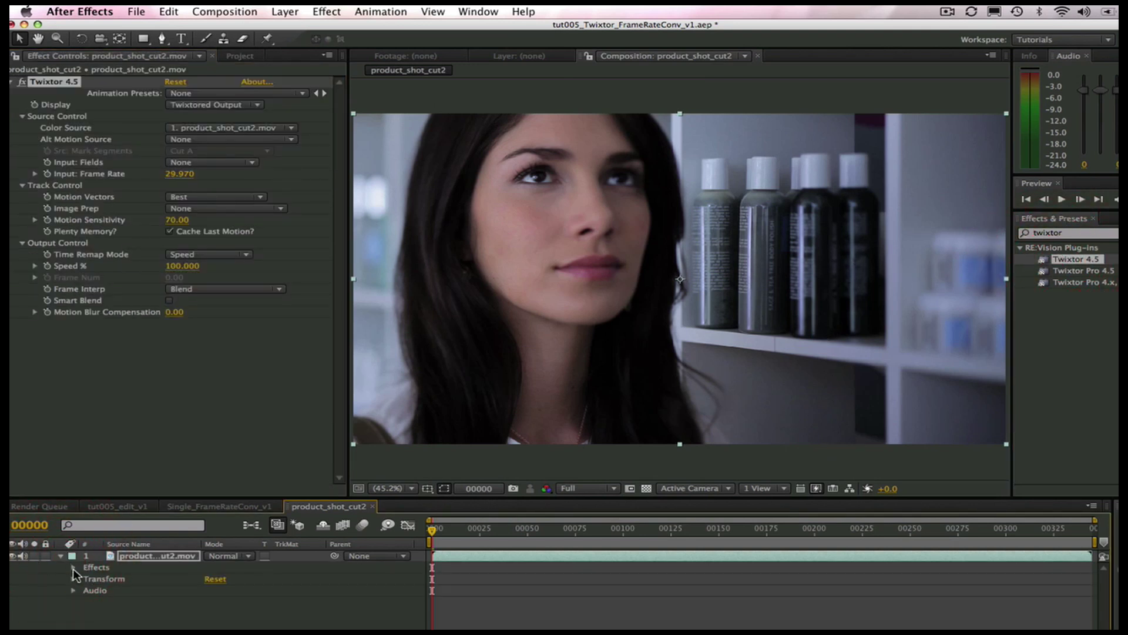
pyautogui.click(73, 568)
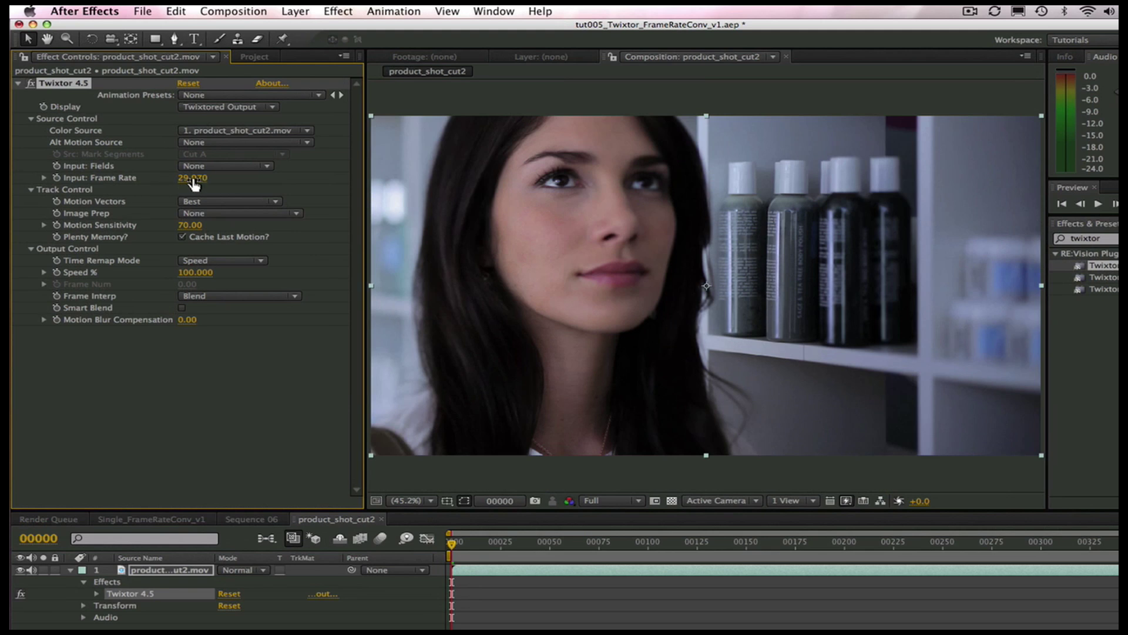
pyautogui.click(193, 178)
pyautogui.press('Return')
# Jump to frames 00171 and 00192 to inspect the converted motion.
pyautogui.click(788, 556)
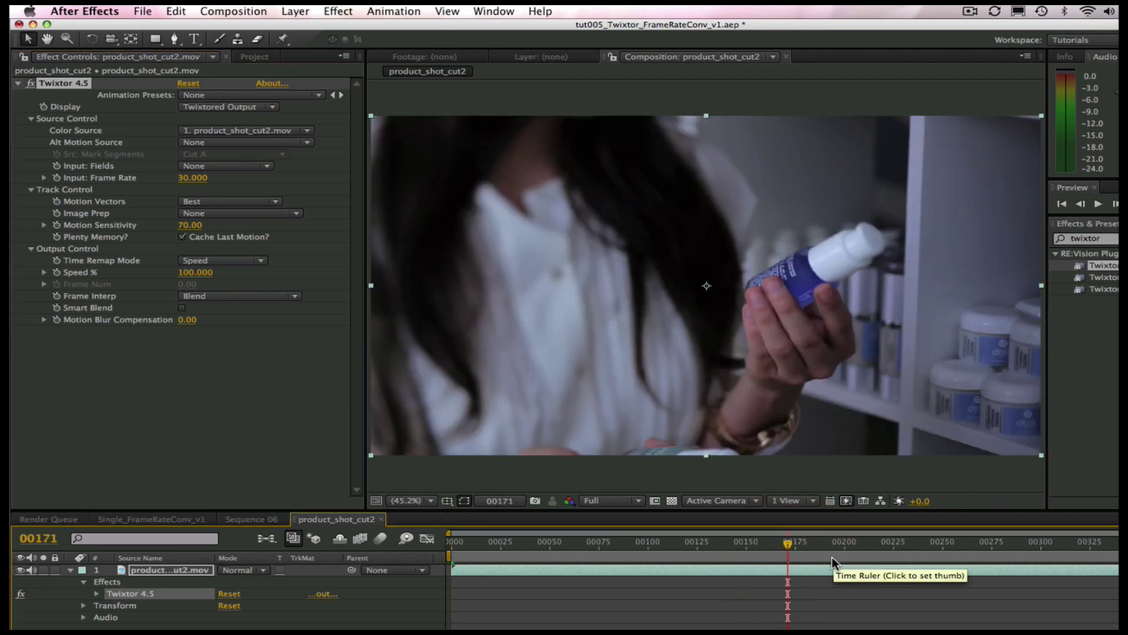
pyautogui.click(820, 568)
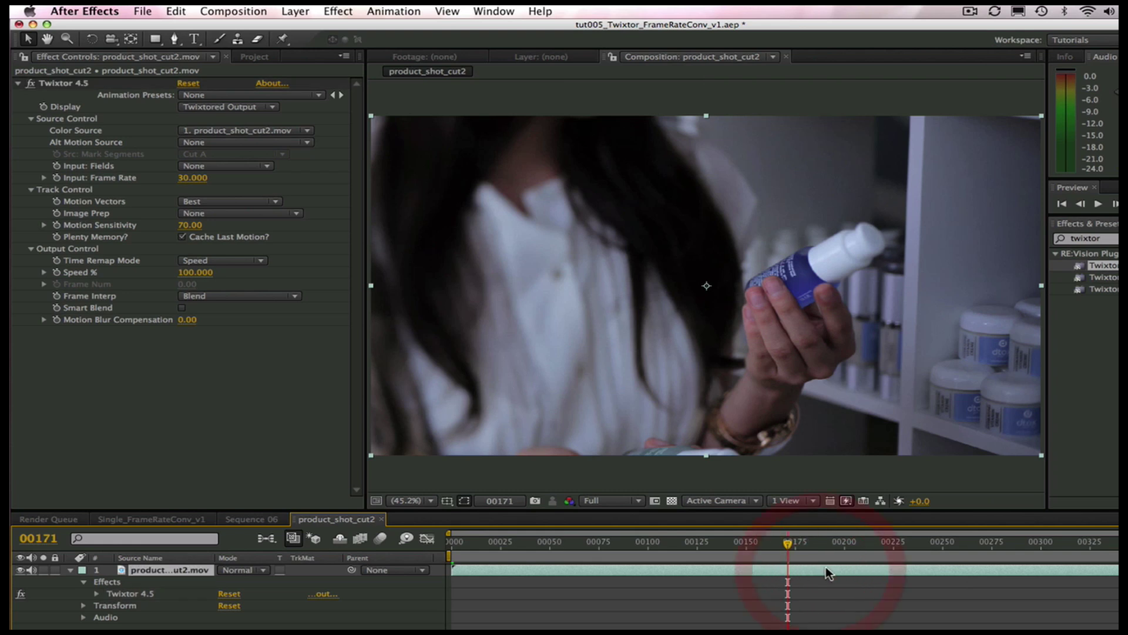
pyautogui.click(828, 544)
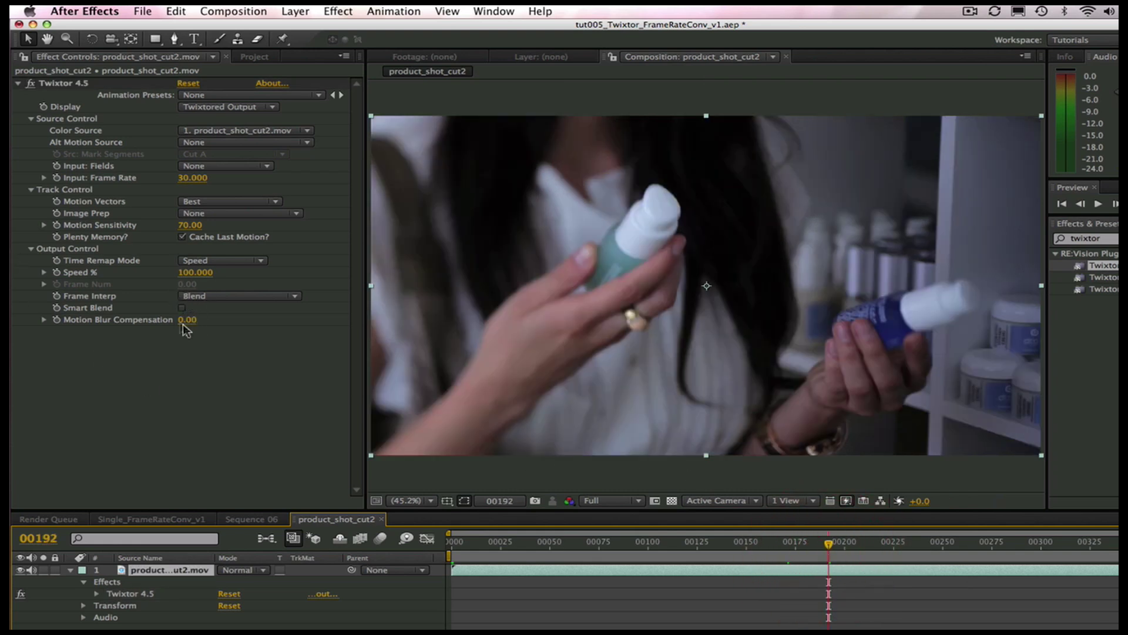
# Set Twixtor's Motion Blur Compensation to 10 in Effect Controls.
pyautogui.click(187, 321)
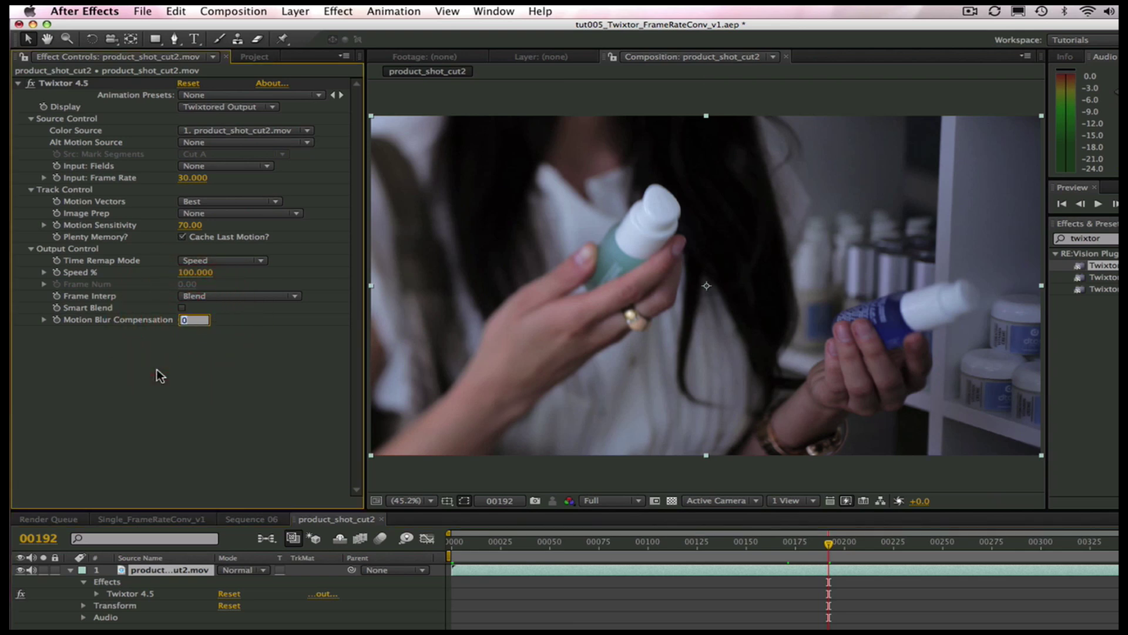
pyautogui.write('10')
pyautogui.press('Return')
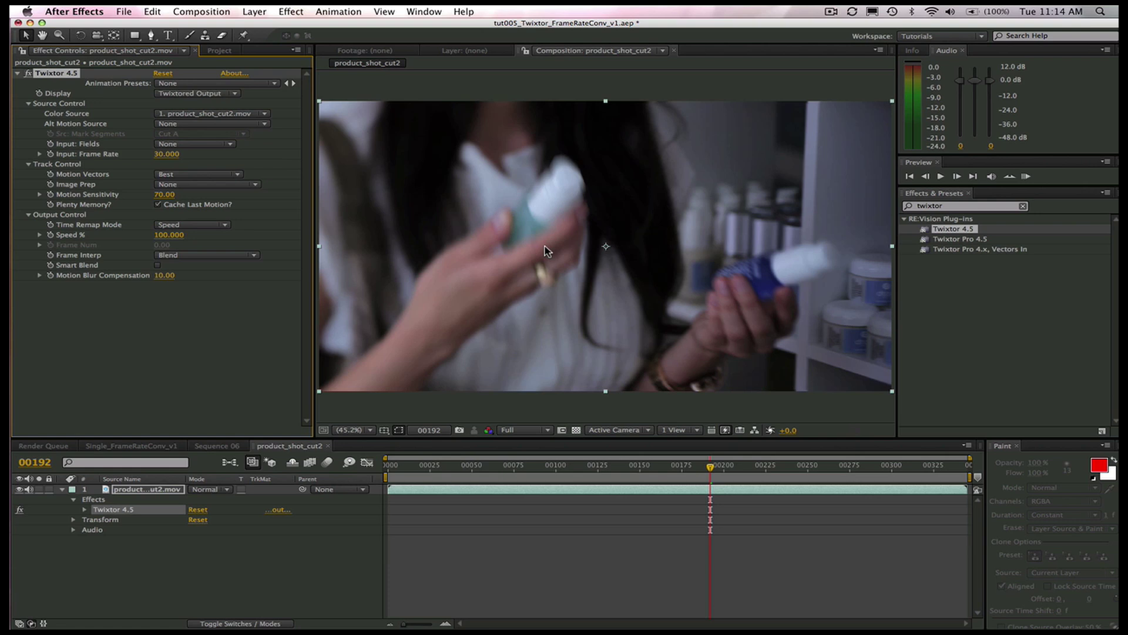
pyautogui.click(164, 276)
pyautogui.write('10')
pyautogui.press('Return')
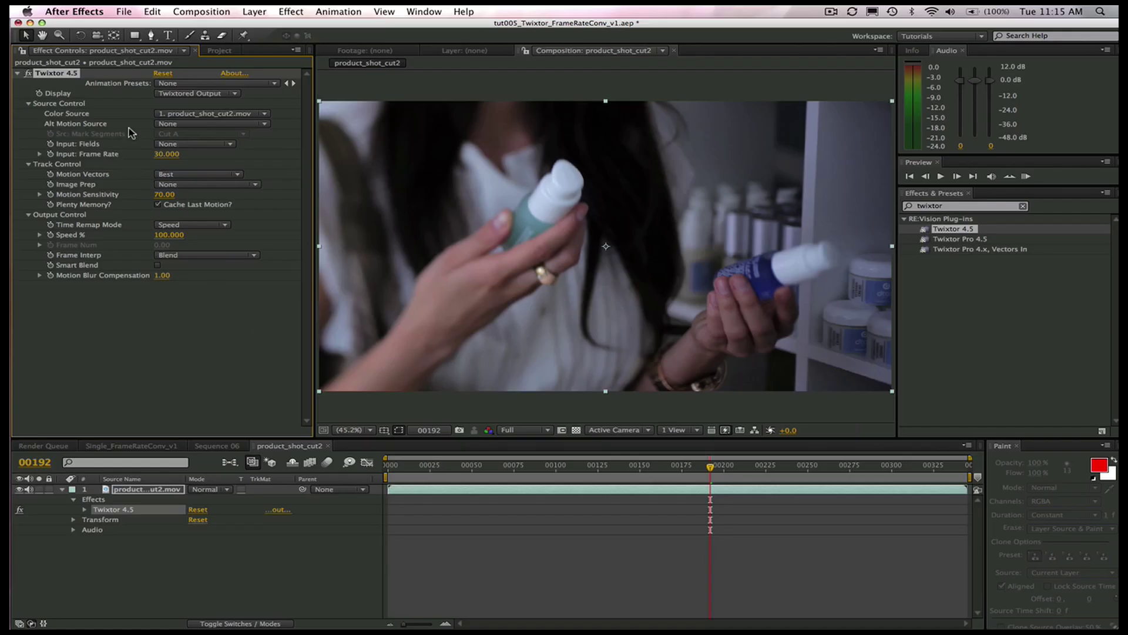
pyautogui.click(212, 51)
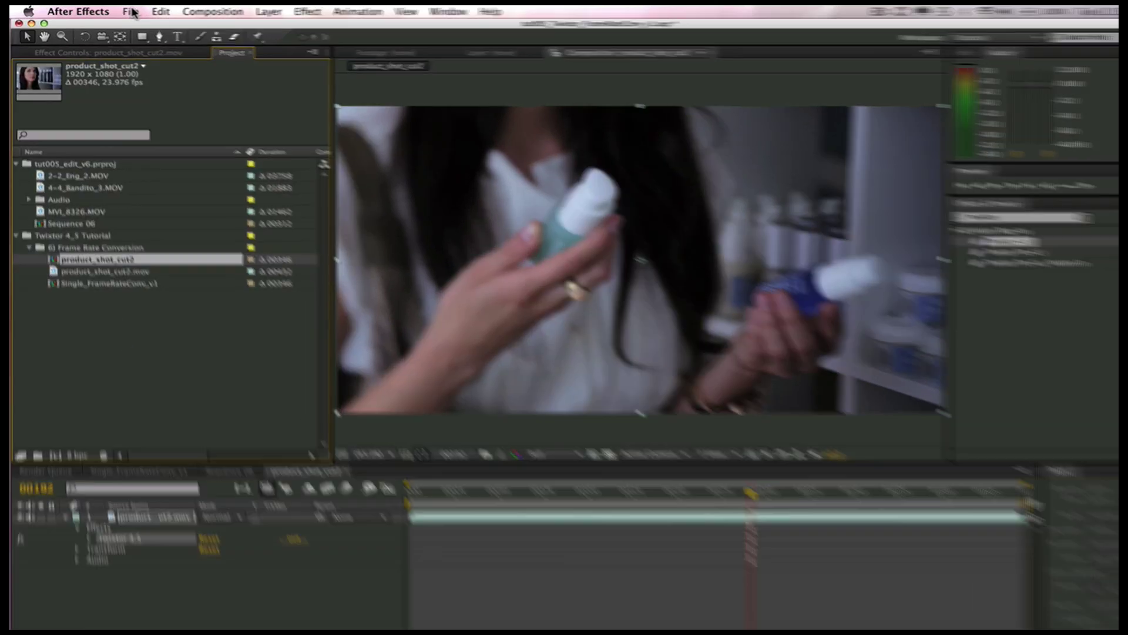
# Import tut005_edit_v7.prproj from the tutorials/Premiere folder with all sequences and audio.
pyautogui.click(124, 11)
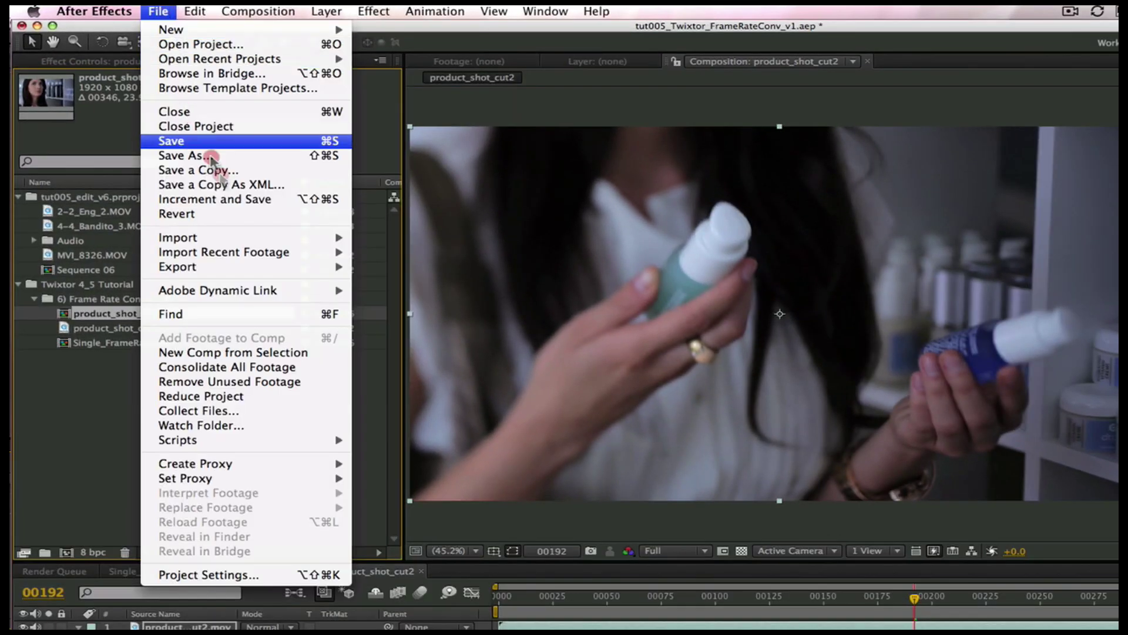
pyautogui.moveTo(283, 235)
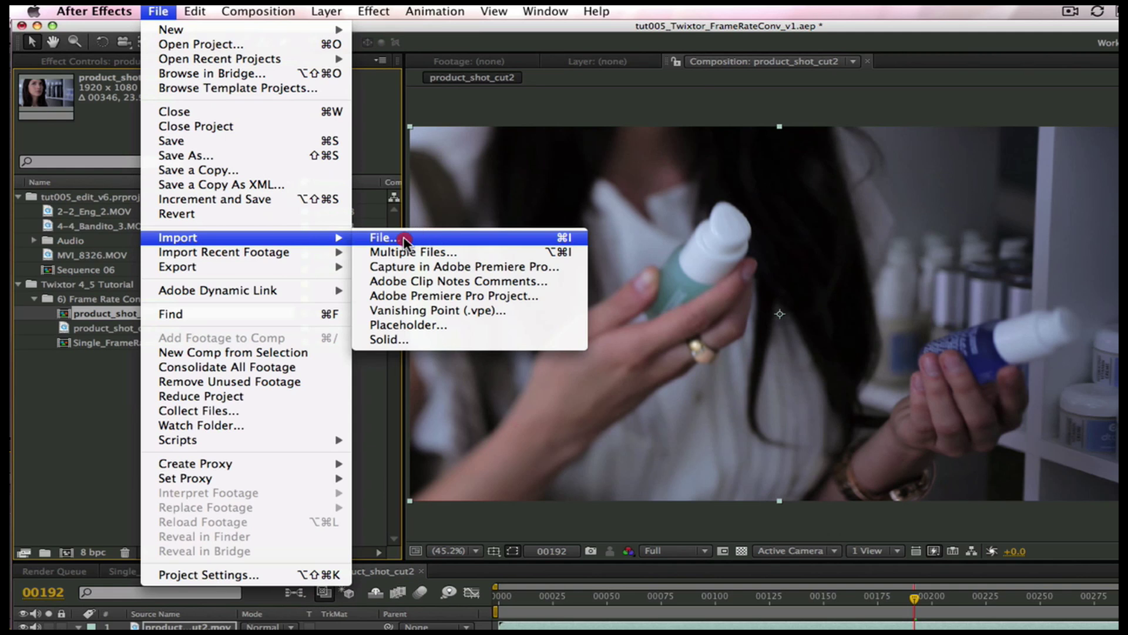
pyautogui.click(447, 298)
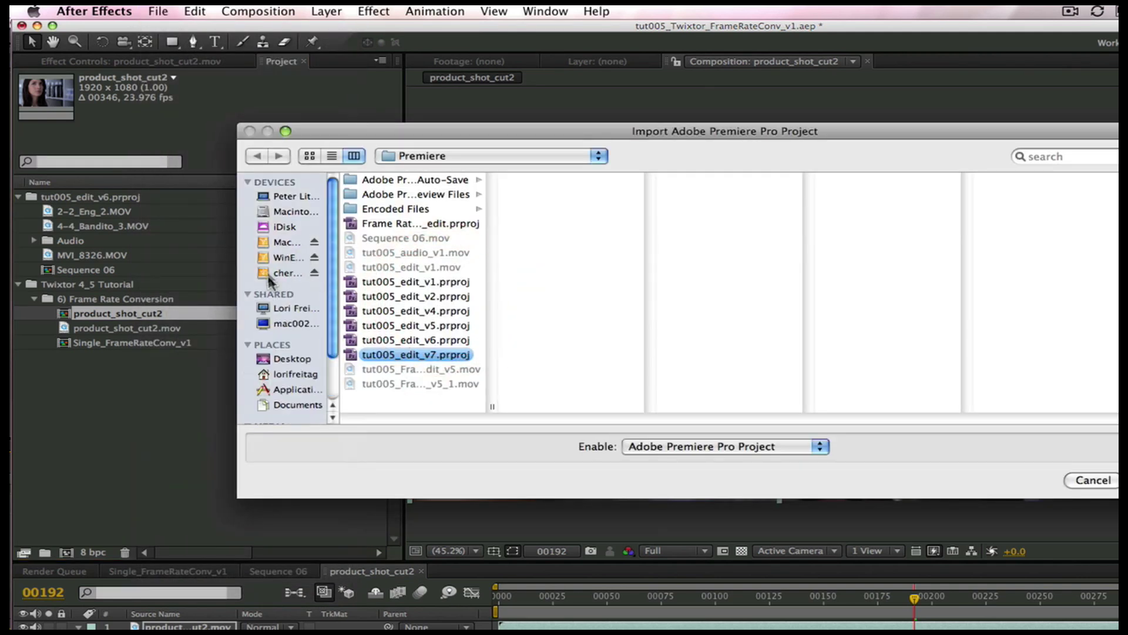
pyautogui.click(281, 242)
pyautogui.click(404, 238)
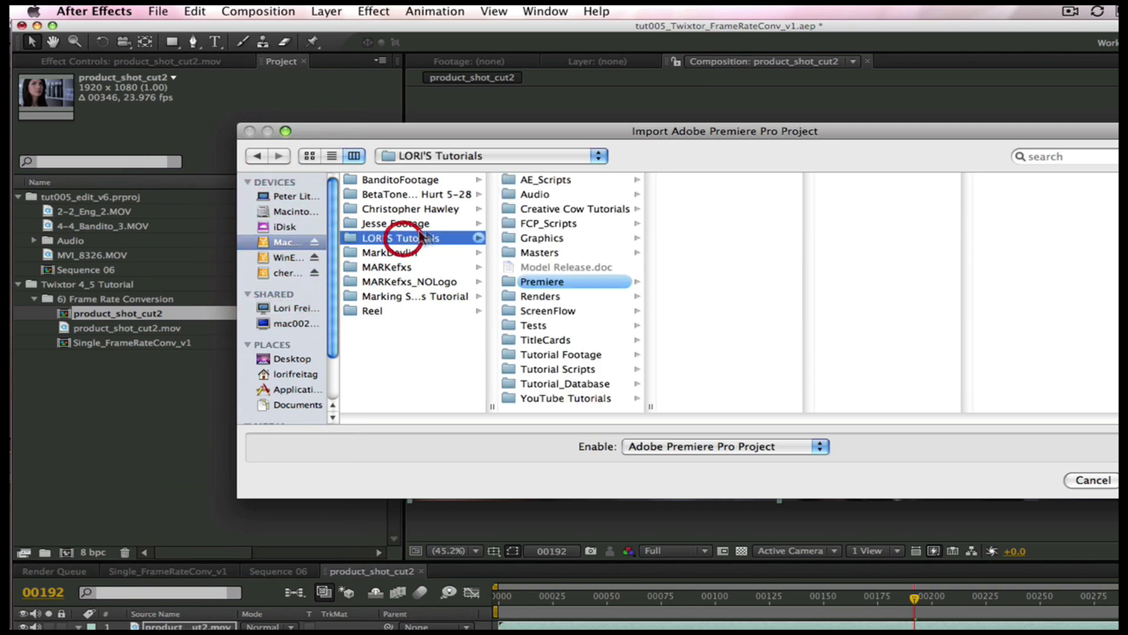
pyautogui.click(566, 285)
pyautogui.click(717, 354)
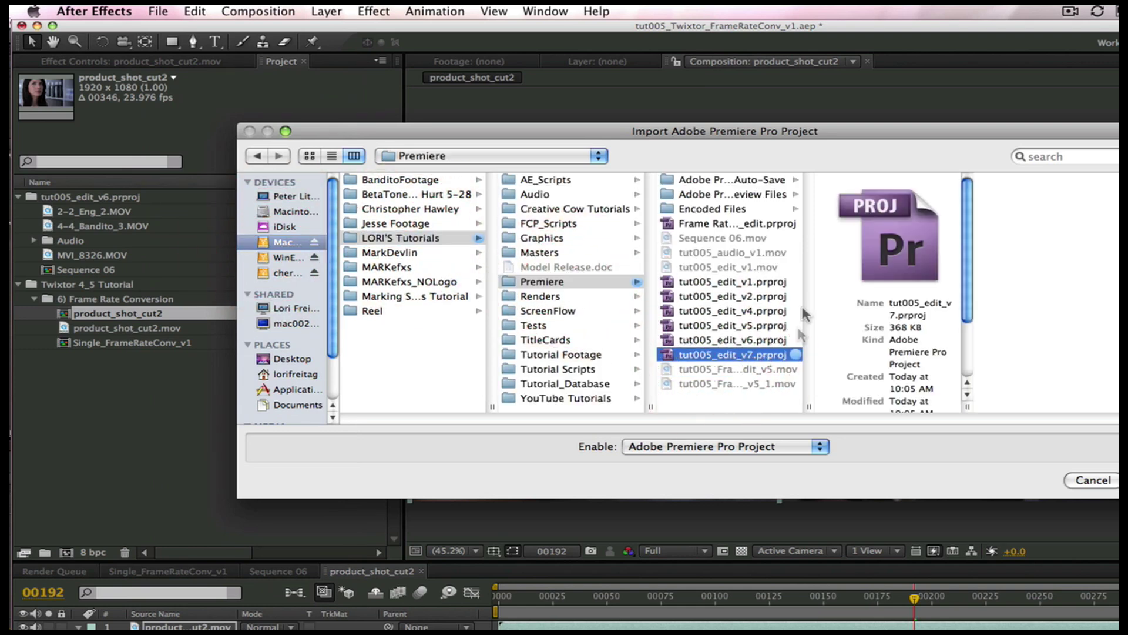
pyautogui.press('Return')
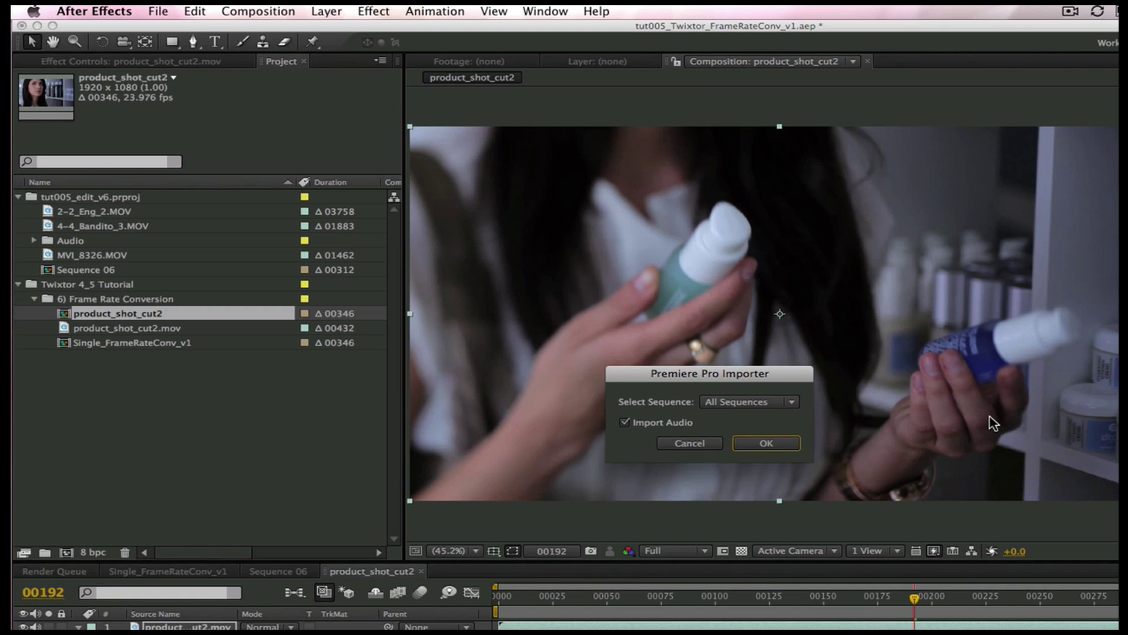
pyautogui.click(766, 443)
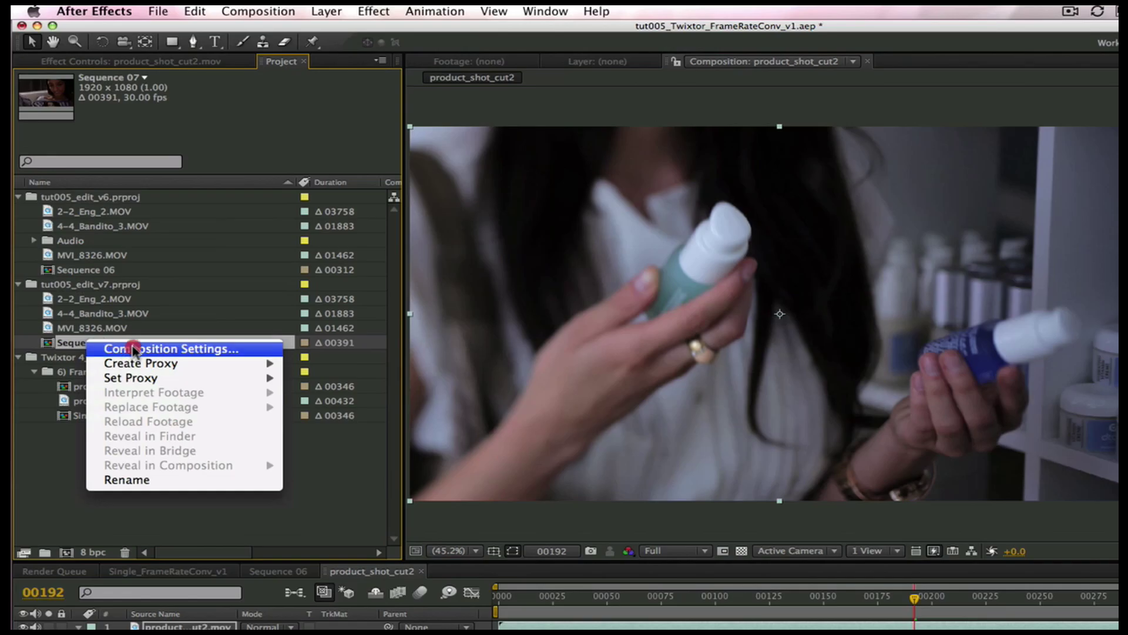
# Change Sequence 07's frame rate from 30 to 24, giving a 00312-frame duration.
pyautogui.click(151, 348)
pyautogui.click(715, 393)
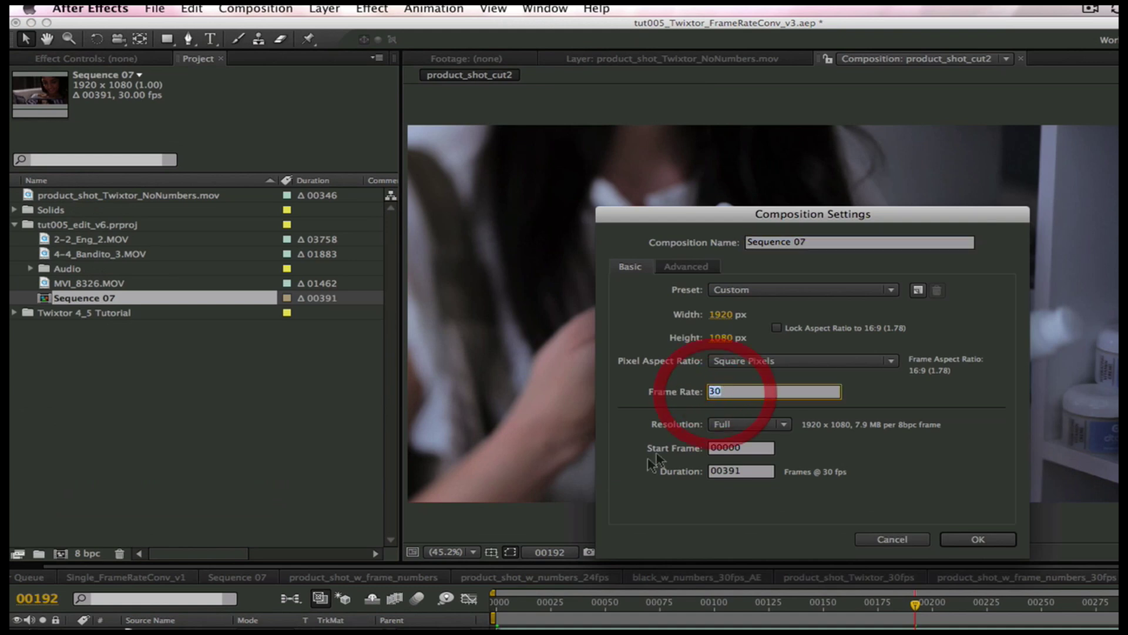
pyautogui.write('24')
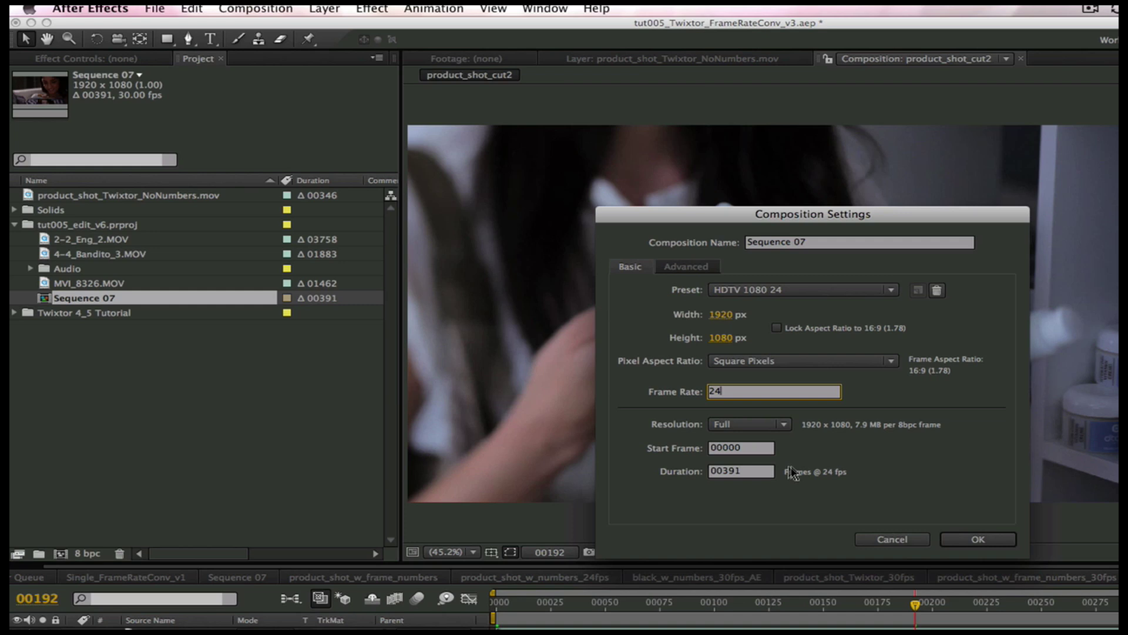
pyautogui.click(977, 540)
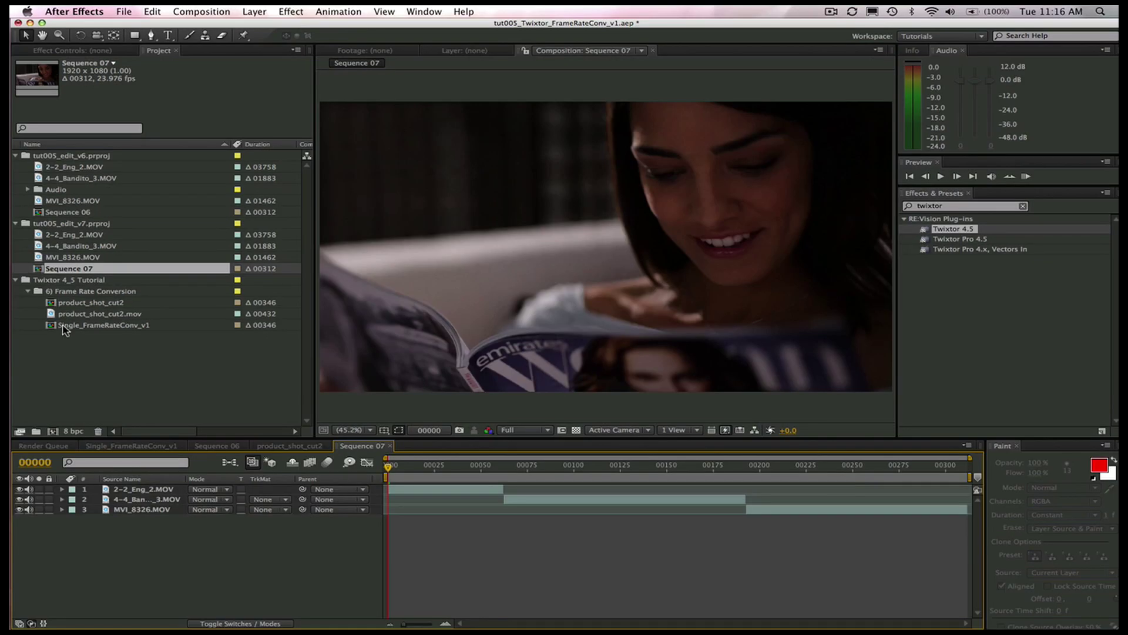
# In Single_FrameRateConv_v1, copy the Twixtor 4.5 effect from the product_shot_cut2 layer.
pyautogui.doubleClick(76, 415)
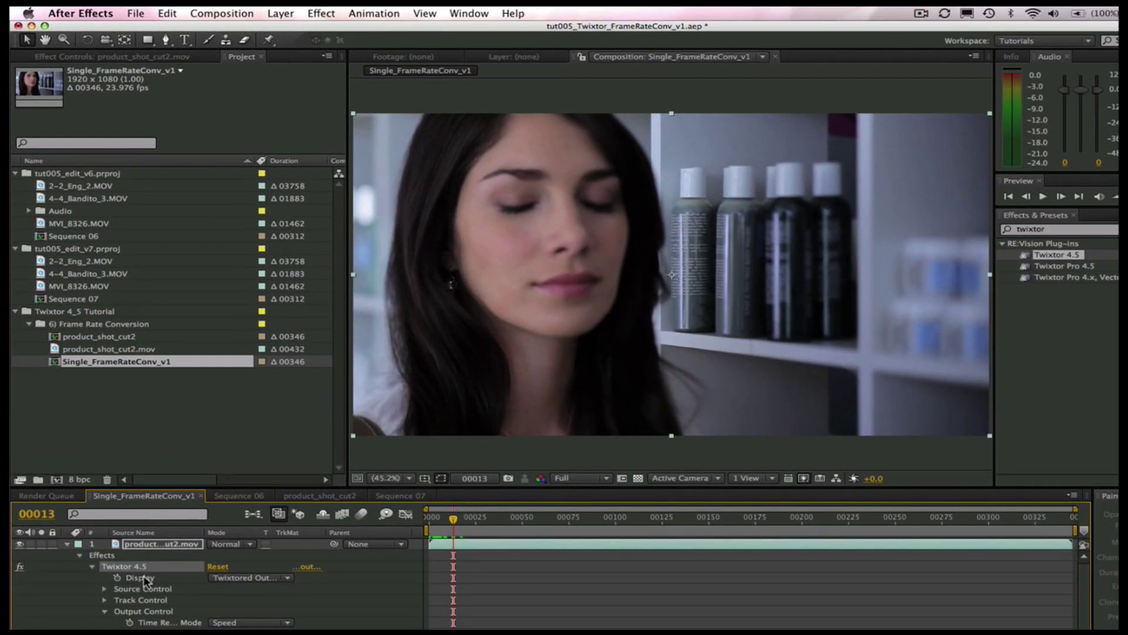
pyautogui.click(134, 567)
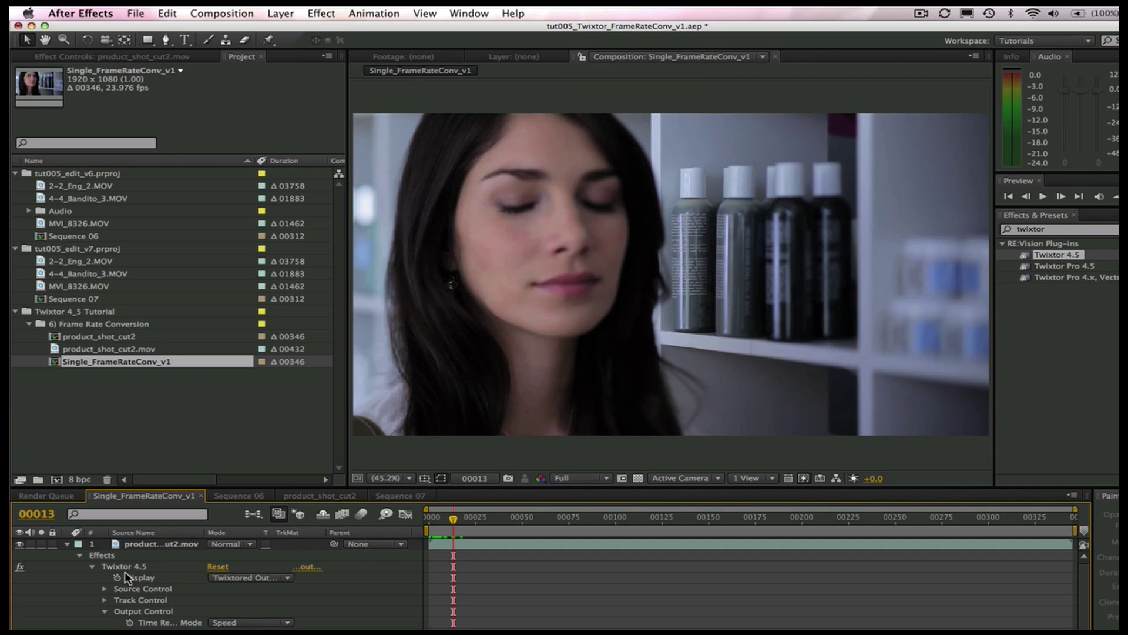
pyautogui.click(124, 566)
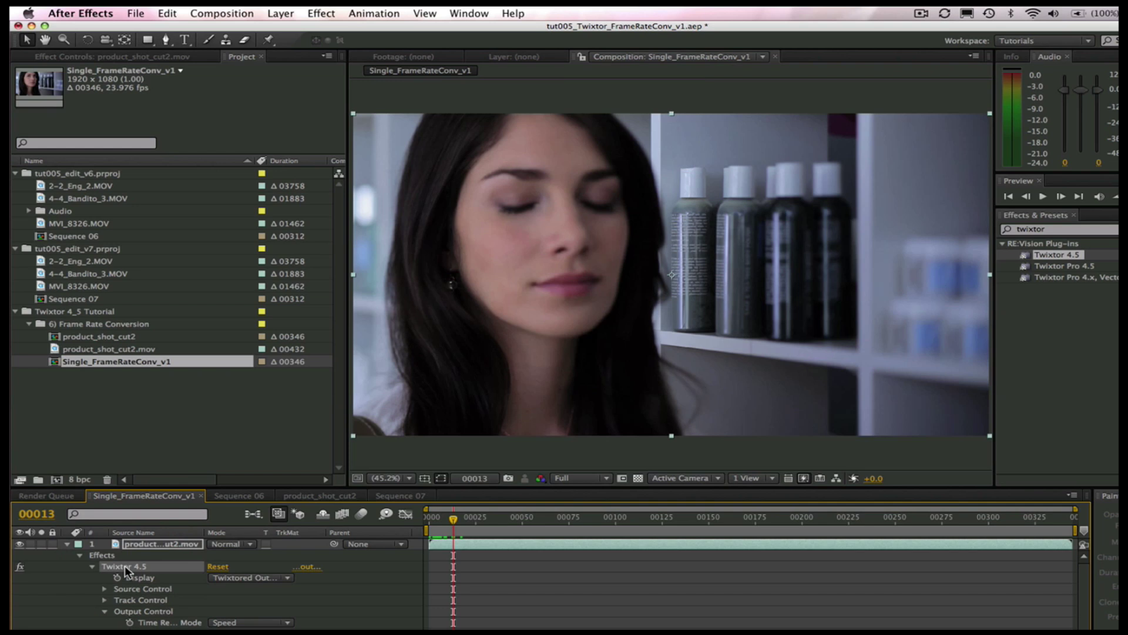
pyautogui.click(80, 603)
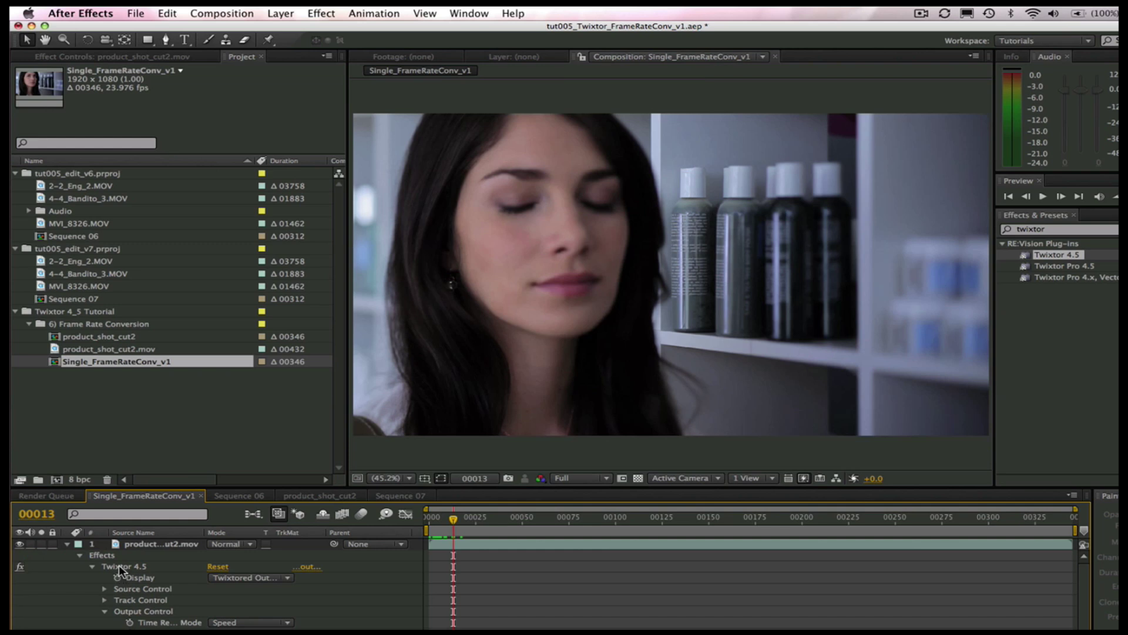
pyautogui.click(116, 568)
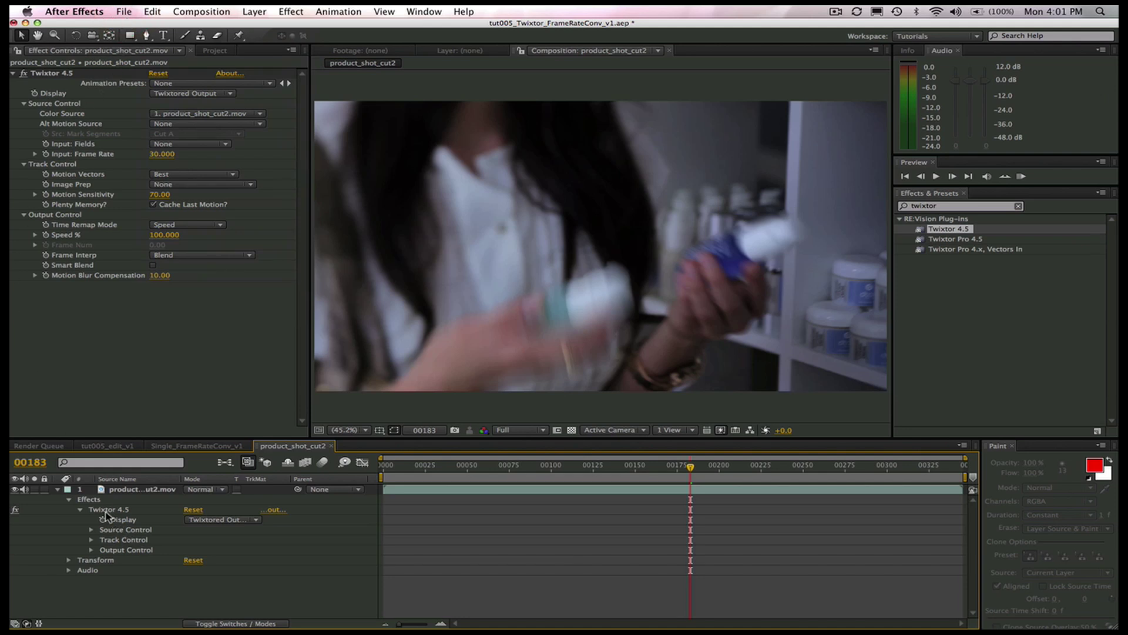
pyautogui.click(108, 511)
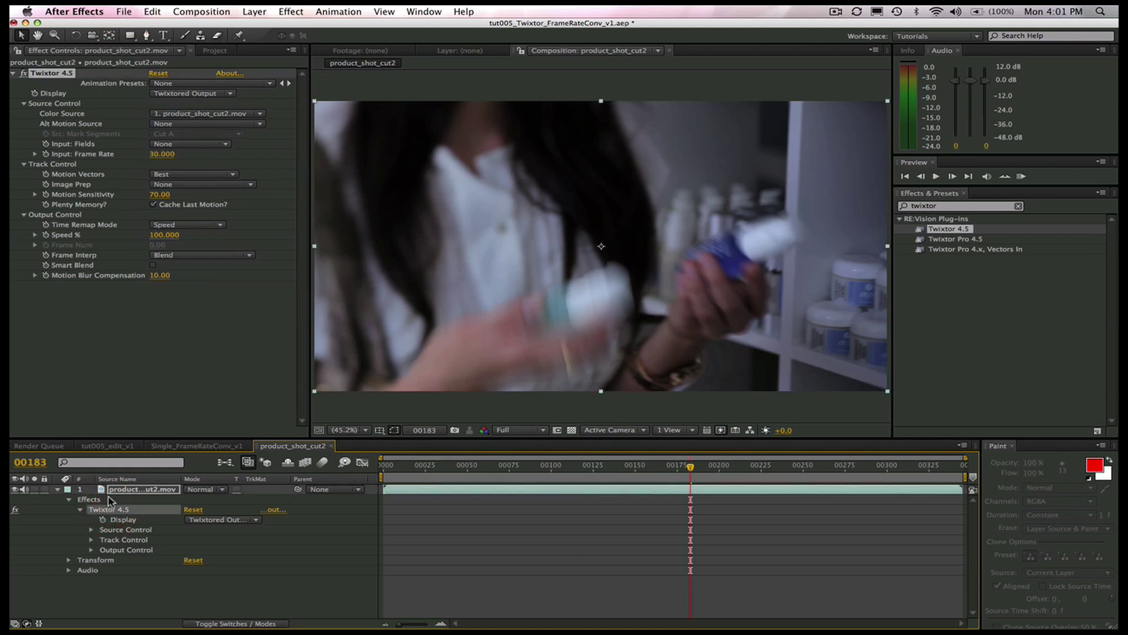
pyautogui.click(151, 11)
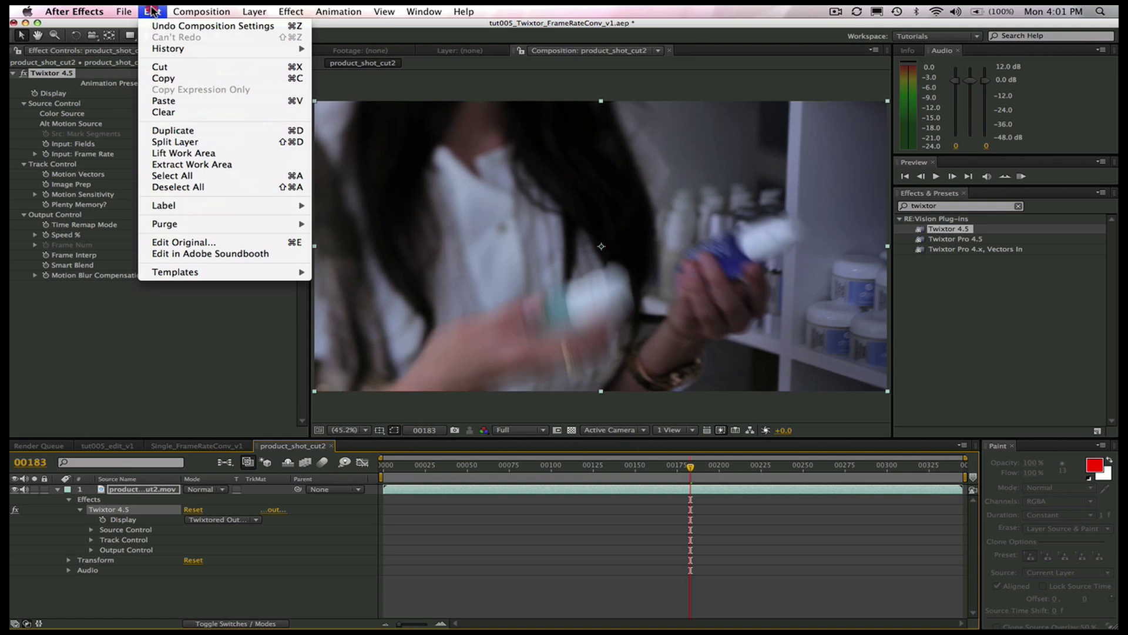
pyautogui.click(163, 78)
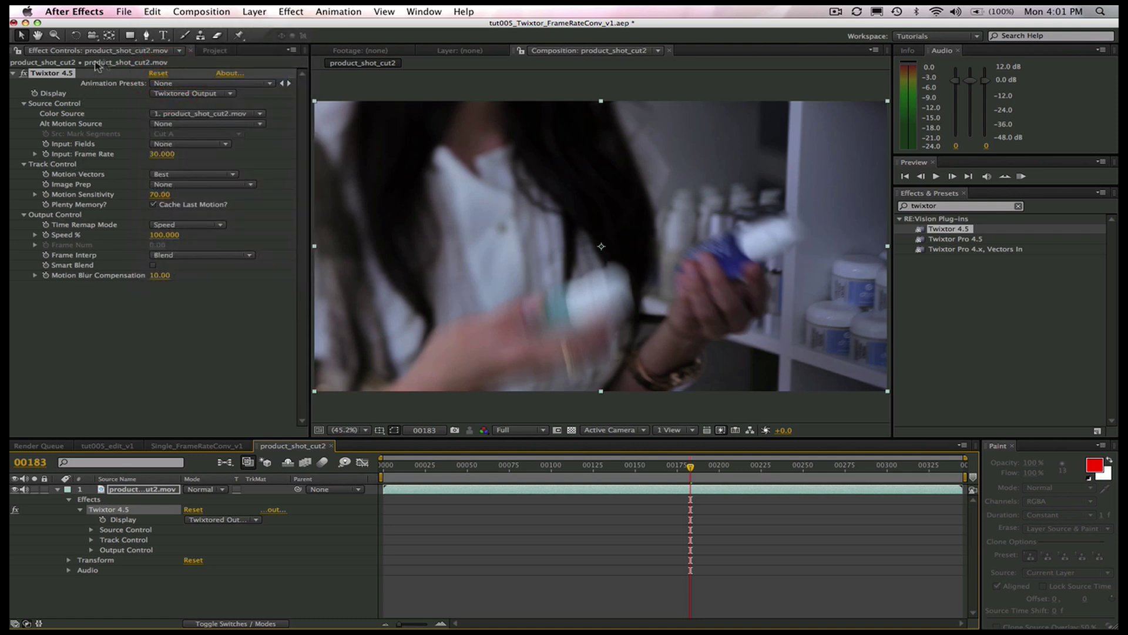
# Open the Sequence 07 composition from the Project panel.
pyautogui.click(217, 51)
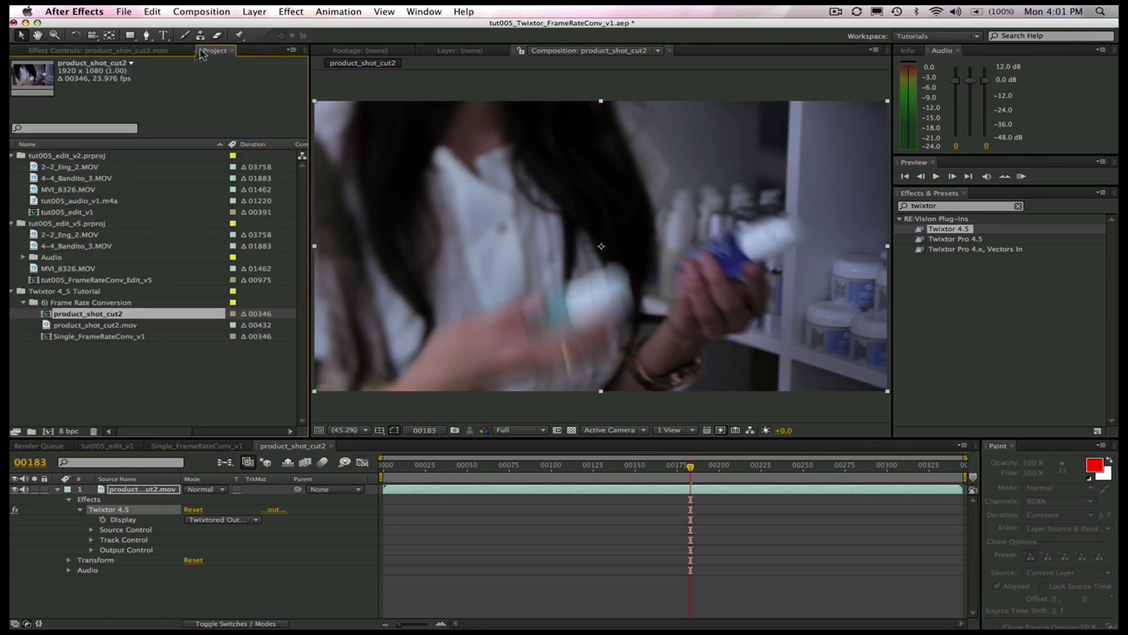
pyautogui.click(59, 279)
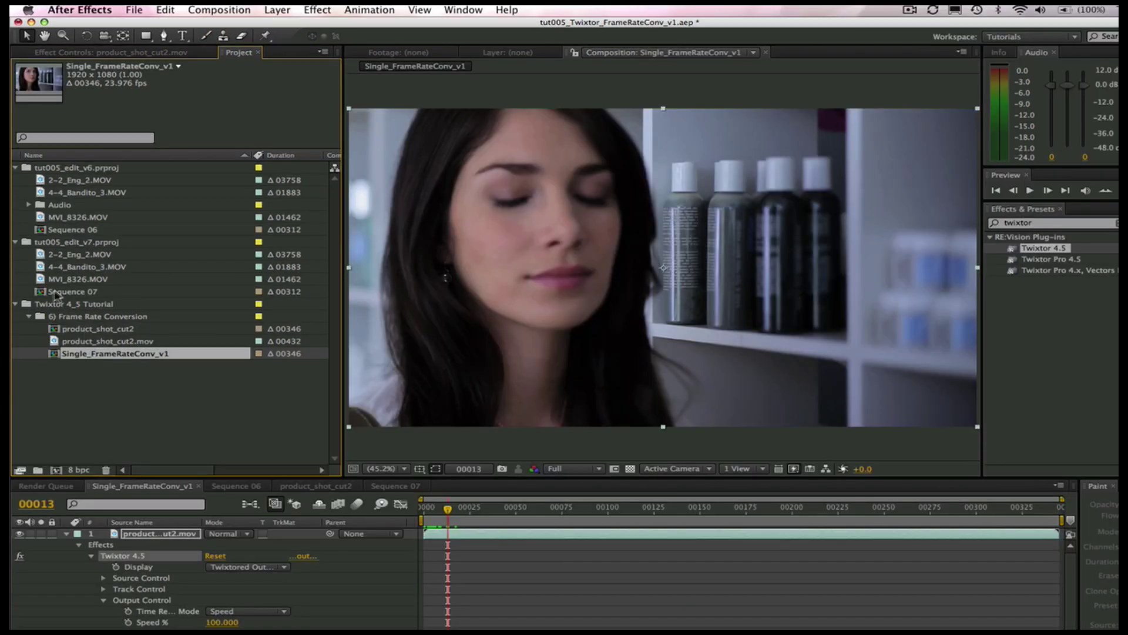
pyautogui.click(57, 292)
pyautogui.doubleClick(59, 292)
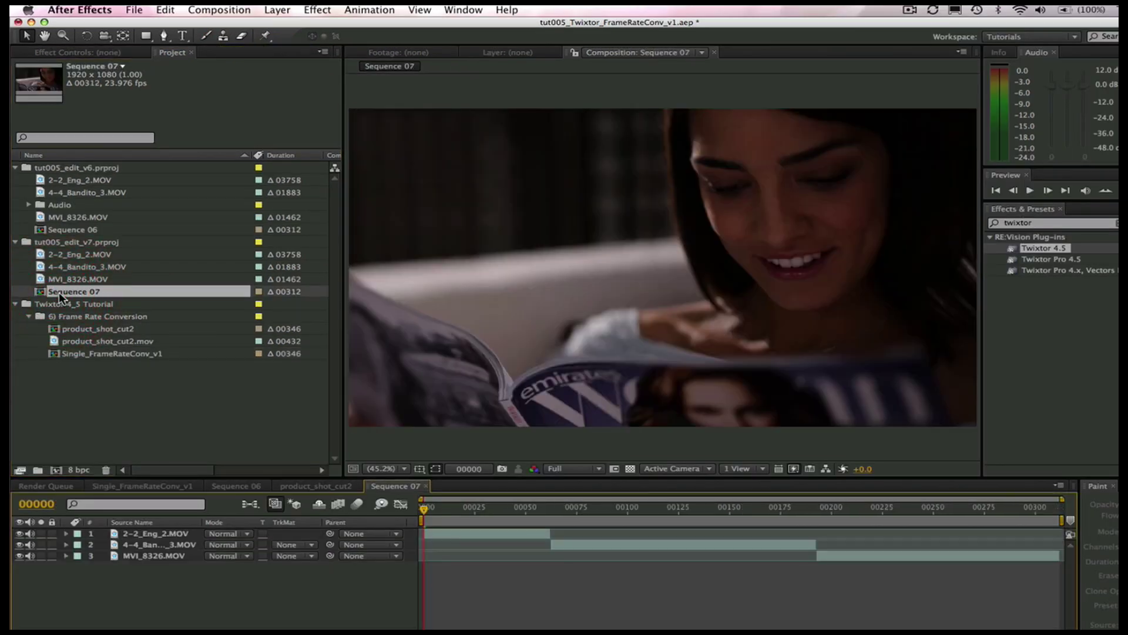
# Select all three Sequence 07 layers and paste Twixtor 4.5 onto them.
pyautogui.click(165, 9)
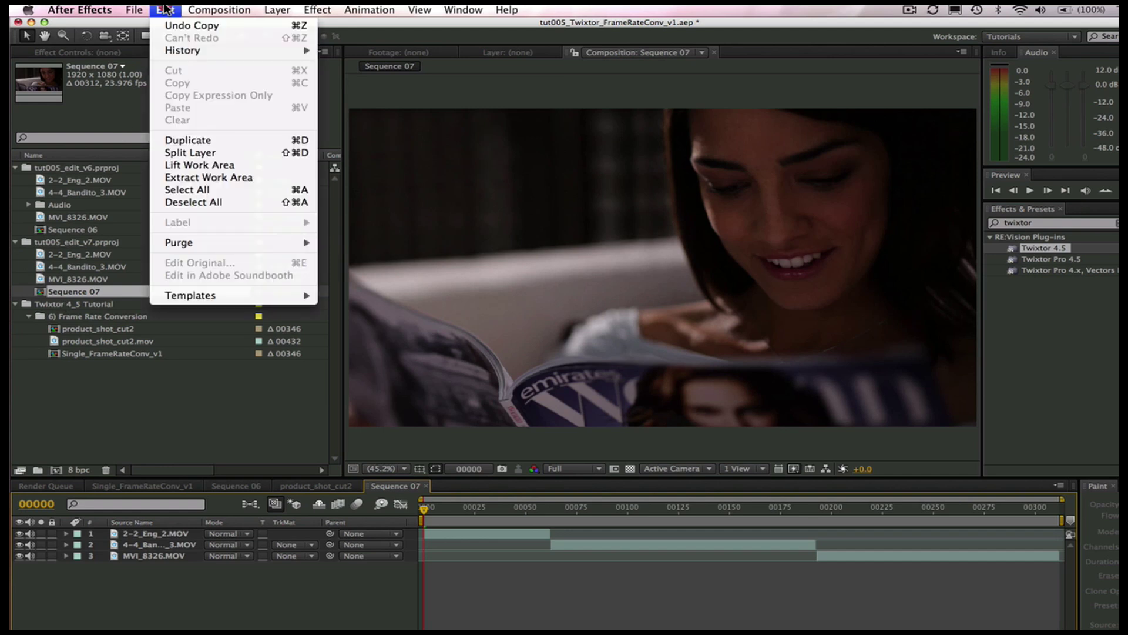
pyautogui.click(216, 189)
pyautogui.click(167, 10)
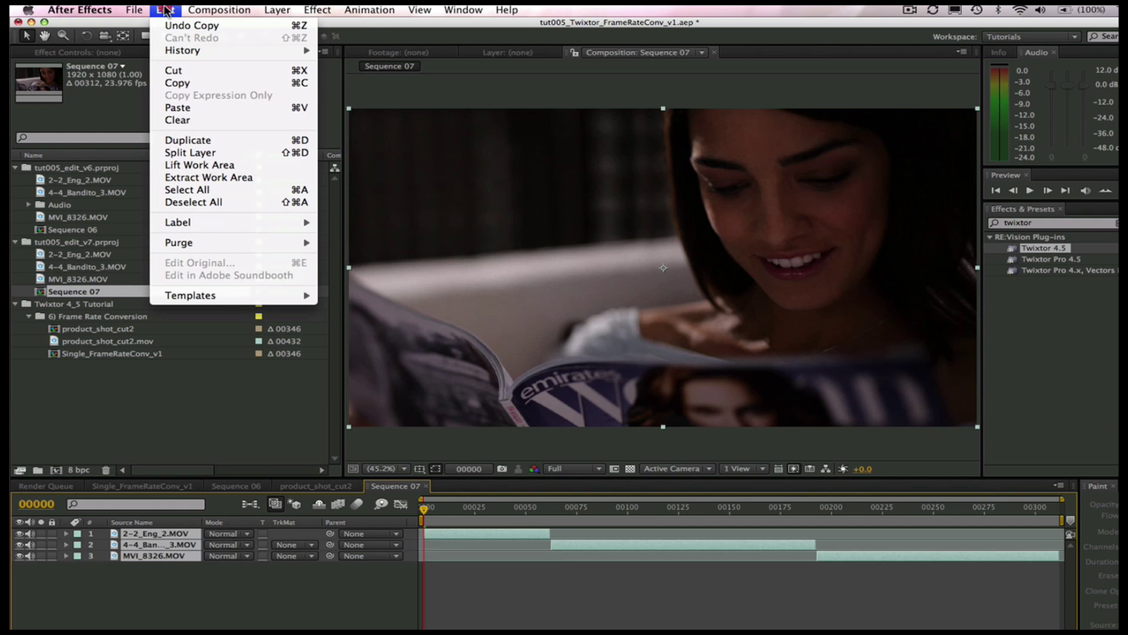
pyautogui.click(179, 108)
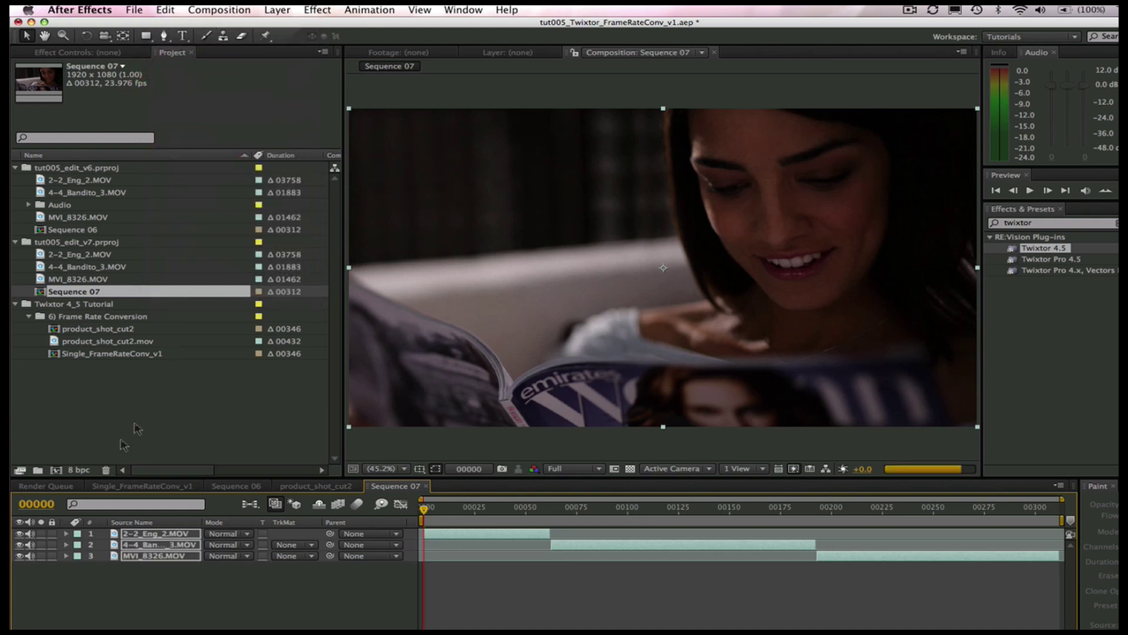
# Expand layer 1's effects to check its Twixtor 4.5 effect.
pyautogui.click(66, 534)
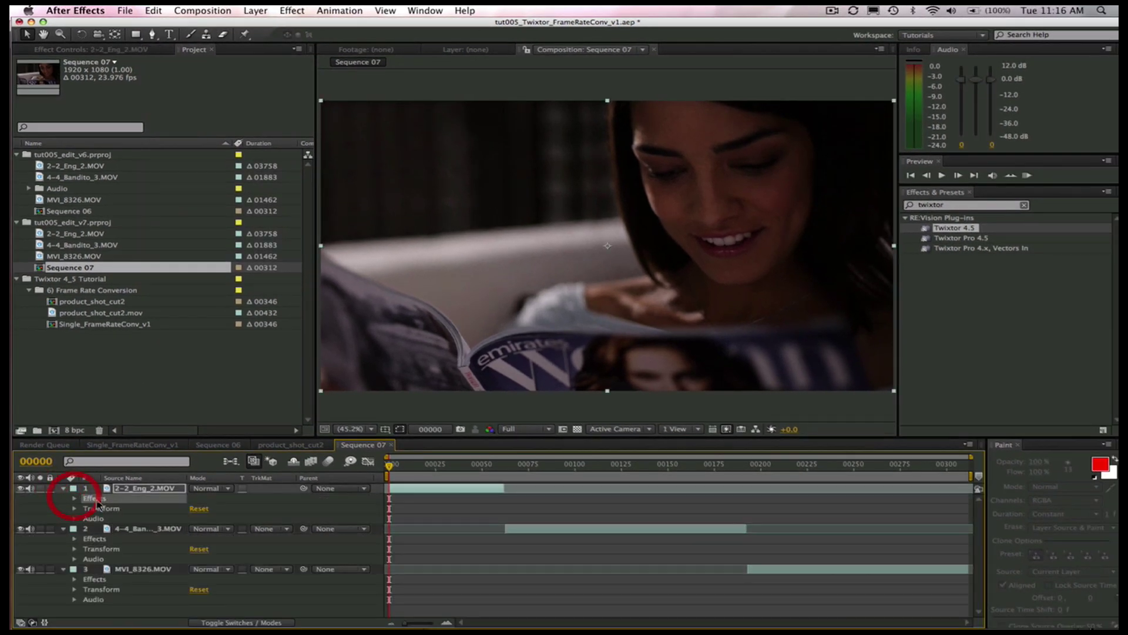
pyautogui.click(74, 498)
pyautogui.click(112, 508)
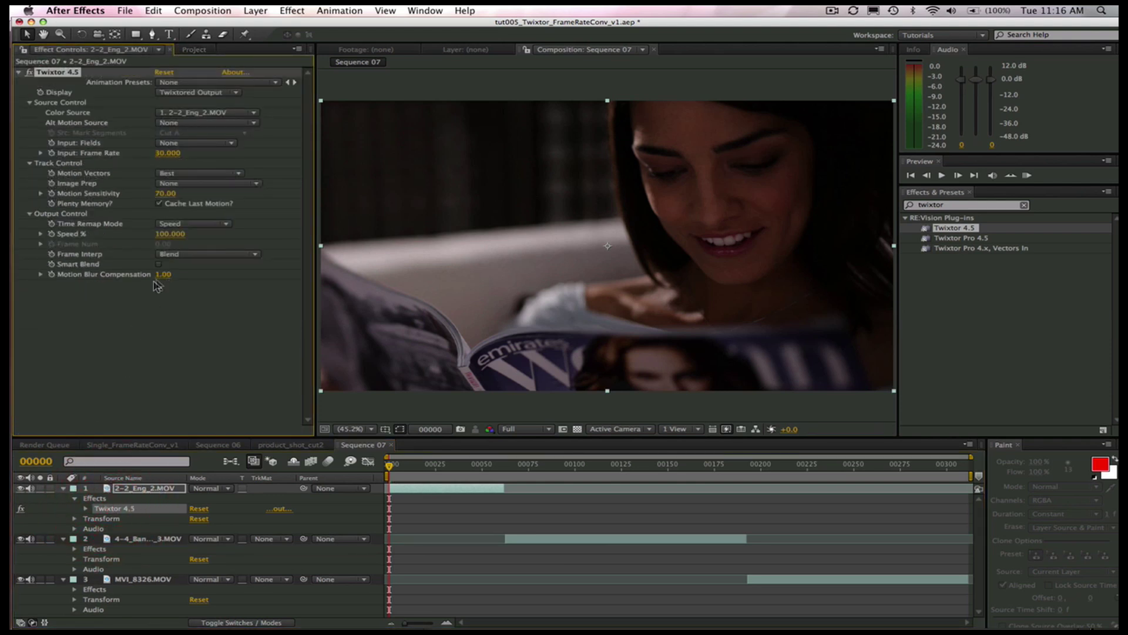
# Paste Twixtor 4.5 onto layers 4-4_Bandito_3.MOV and MVI_8326.MOV with Cmd+V.
pyautogui.click(89, 549)
pyautogui.hotkey('ctrl', 'v')
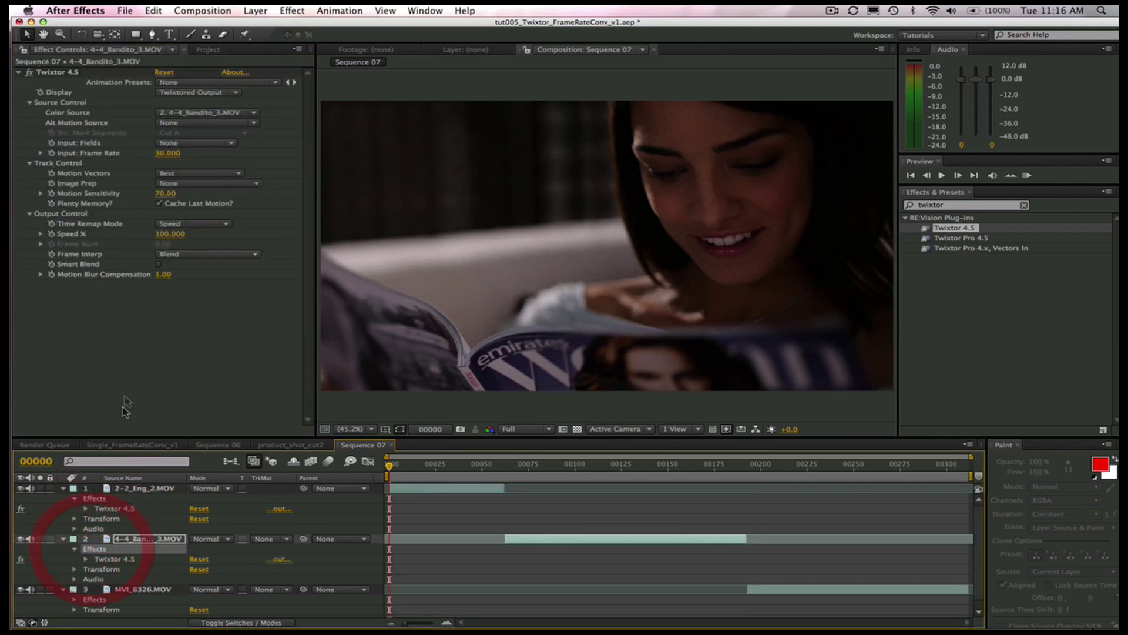
pyautogui.click(110, 560)
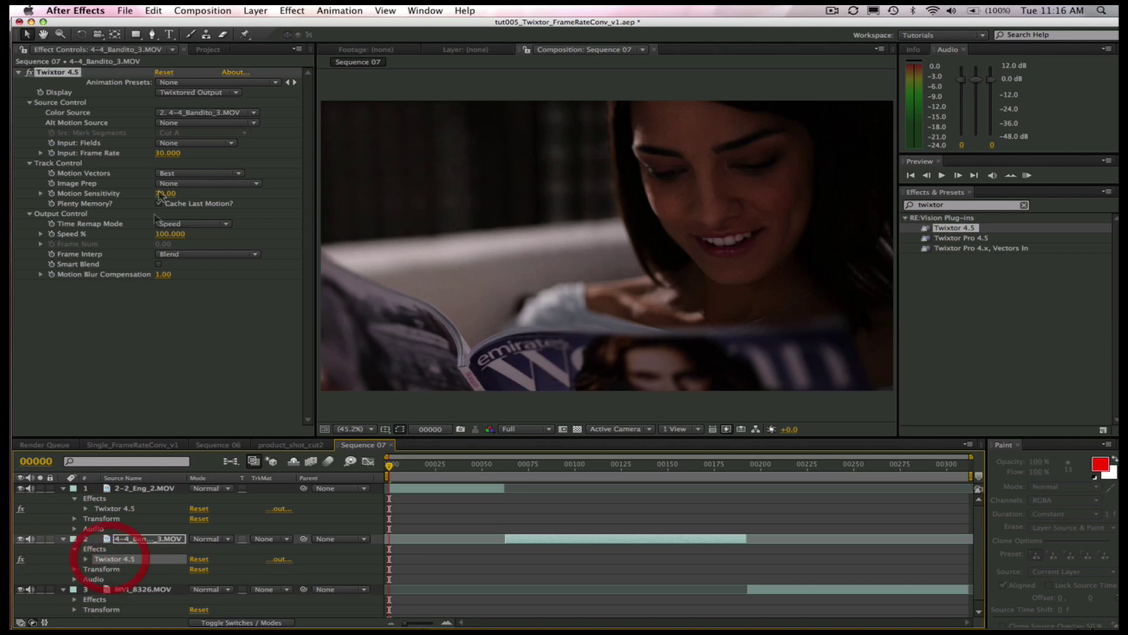
pyautogui.click(92, 599)
pyautogui.hotkey('ctrl', 'v')
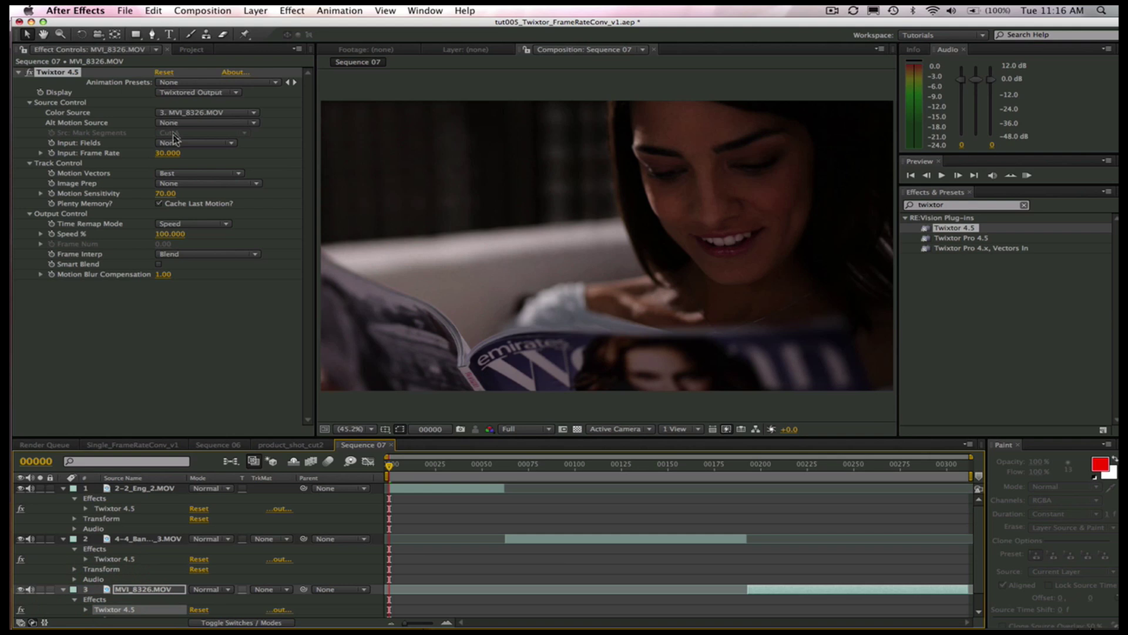